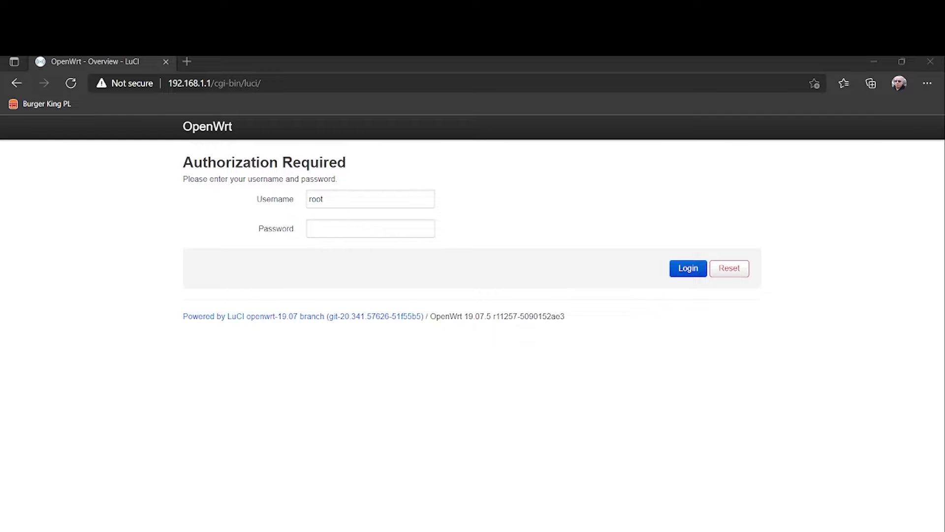
Step: Log in to the router's web interface as root by entering the account password
{"action": "key", "text": "alt+Tab"}
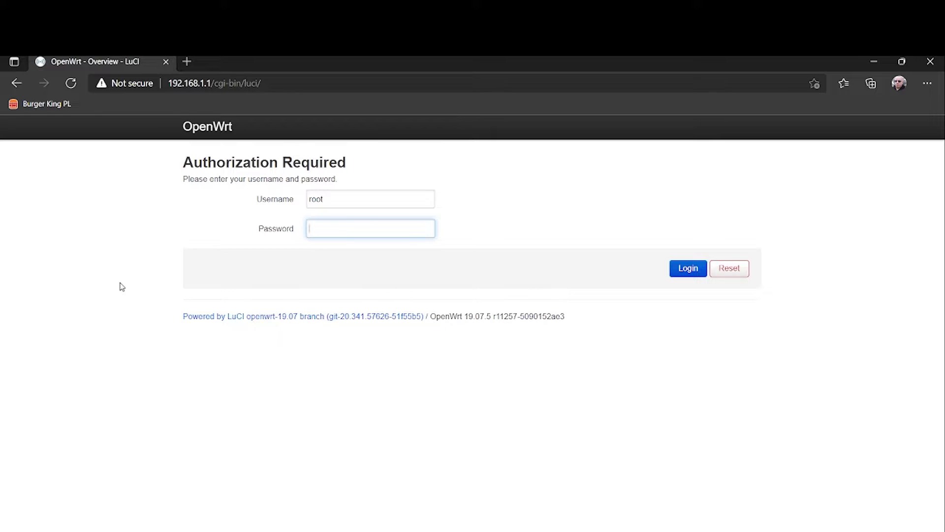
{"action": "type", "text": "•••••••••••"}
{"action": "left_click", "coordinate": [692, 269]}
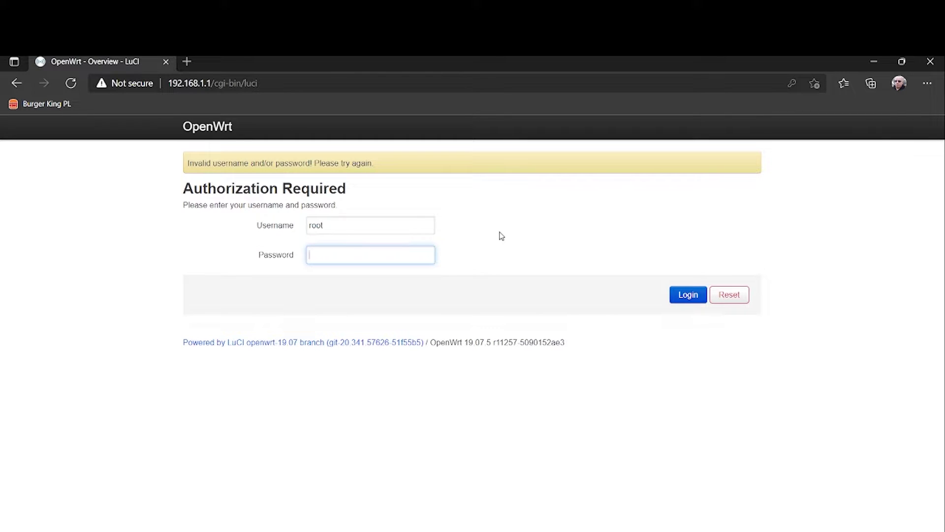
{"action": "type", "text": "•••••••••••"}
{"action": "key", "text": "Return"}
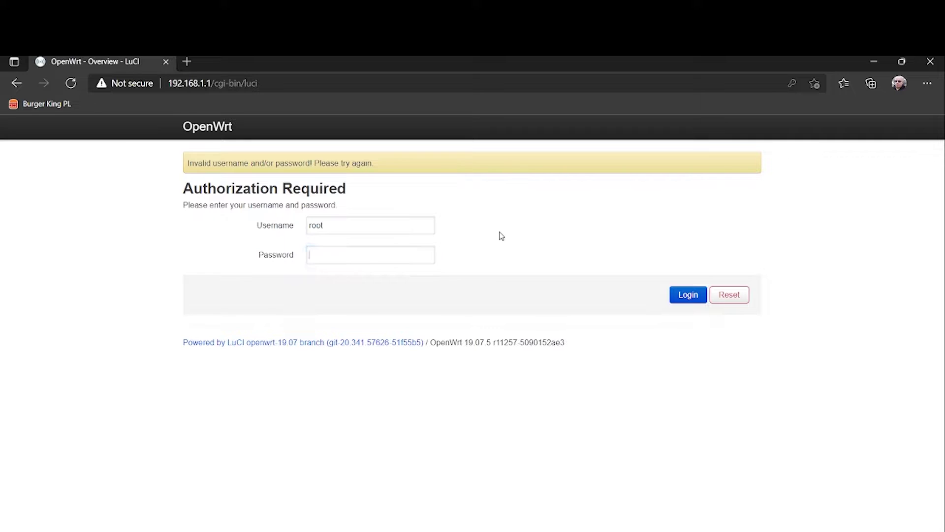
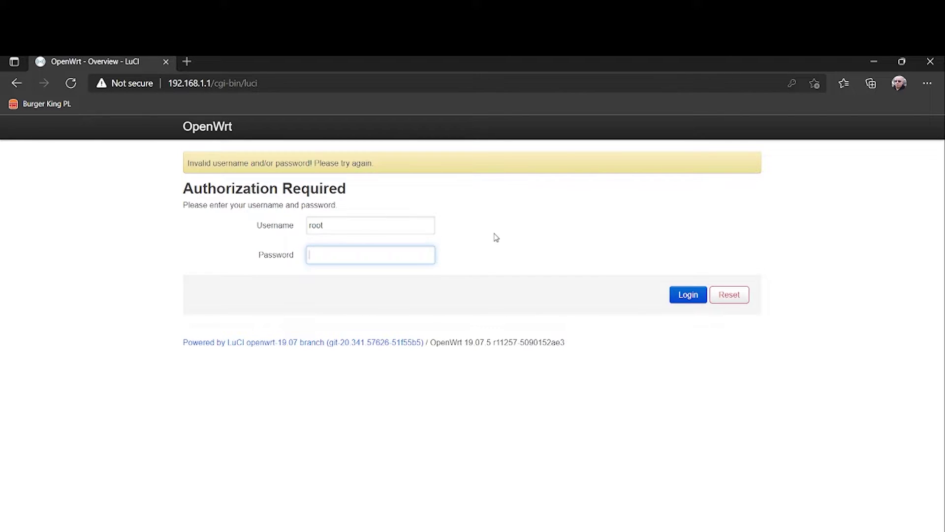
{"action": "type", "text": "•••••••••••"}
{"action": "key", "text": "Return"}
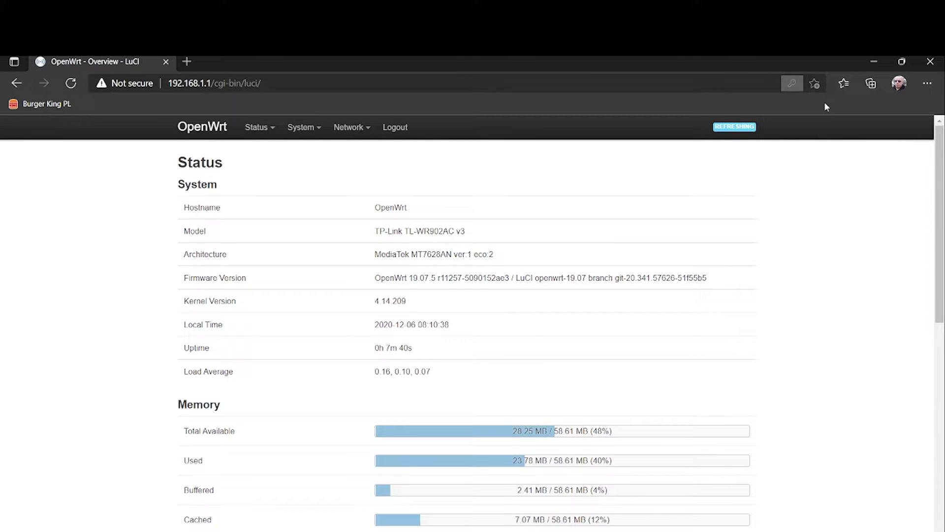
Step: Change the router's administrator password by entering the new password with its confirmation, and save it
{"action": "mouse_move", "coordinate": [278, 136]}
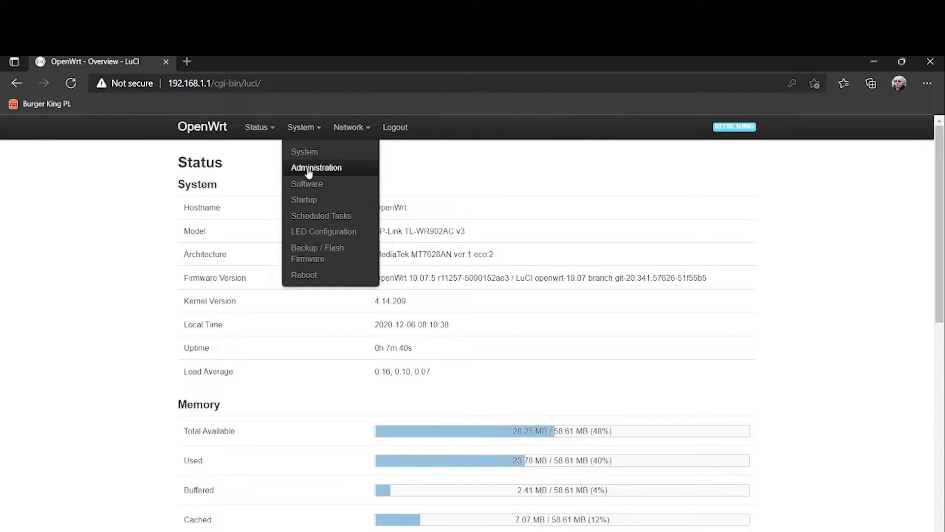
{"action": "left_click", "coordinate": [309, 170]}
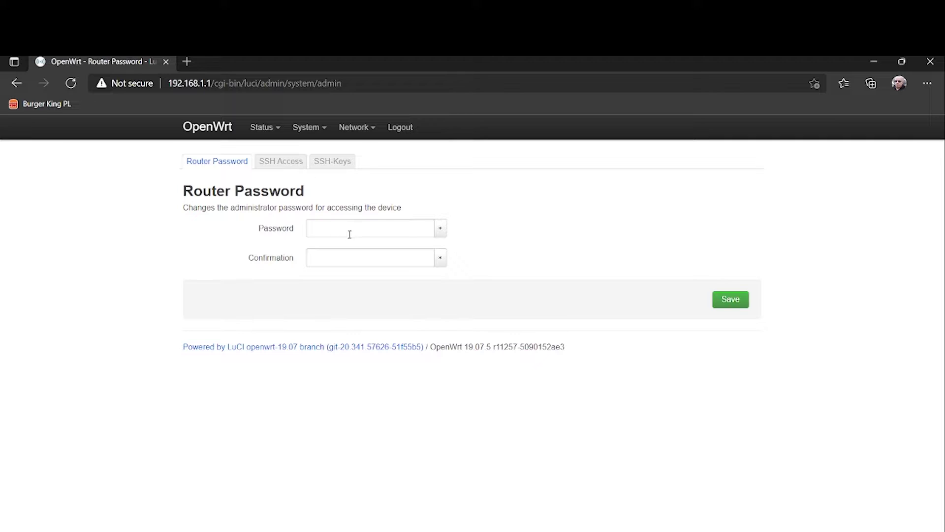
{"action": "left_click", "coordinate": [350, 235]}
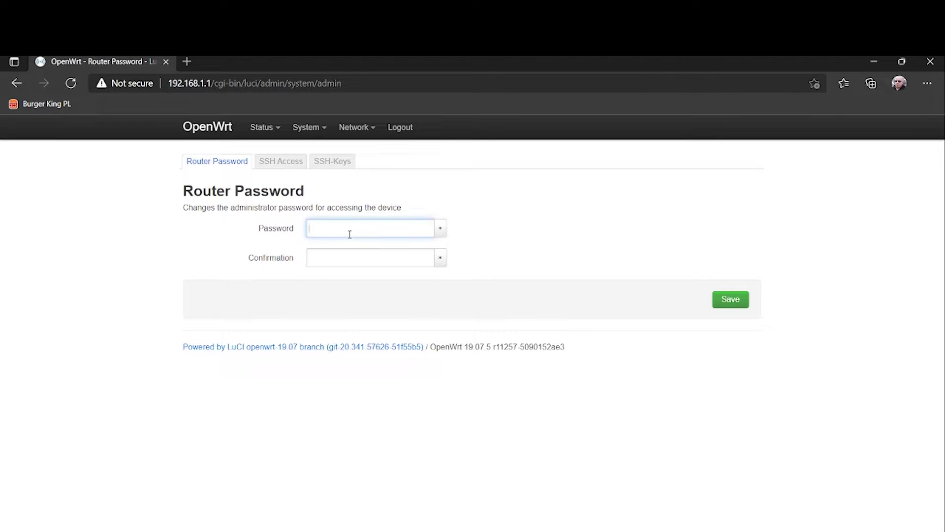
{"action": "type", "text": "**"}
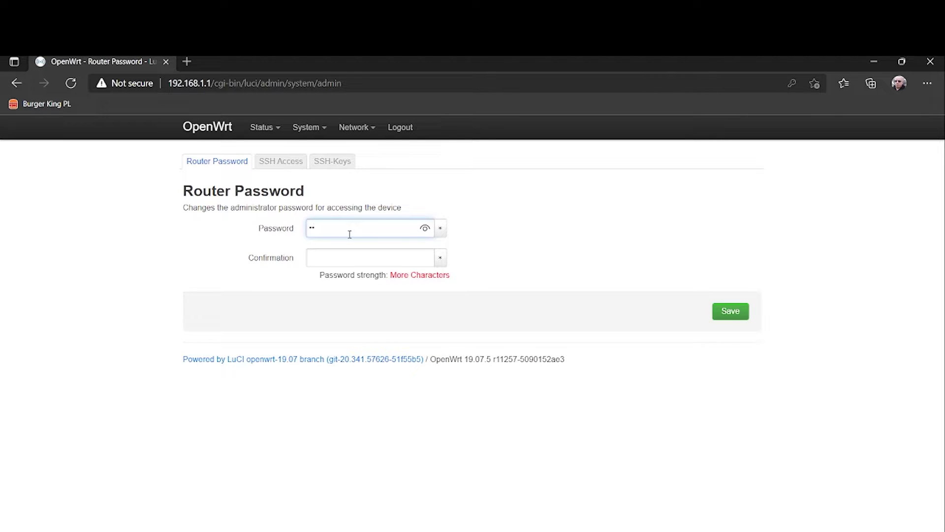
{"action": "type", "text": "*********"}
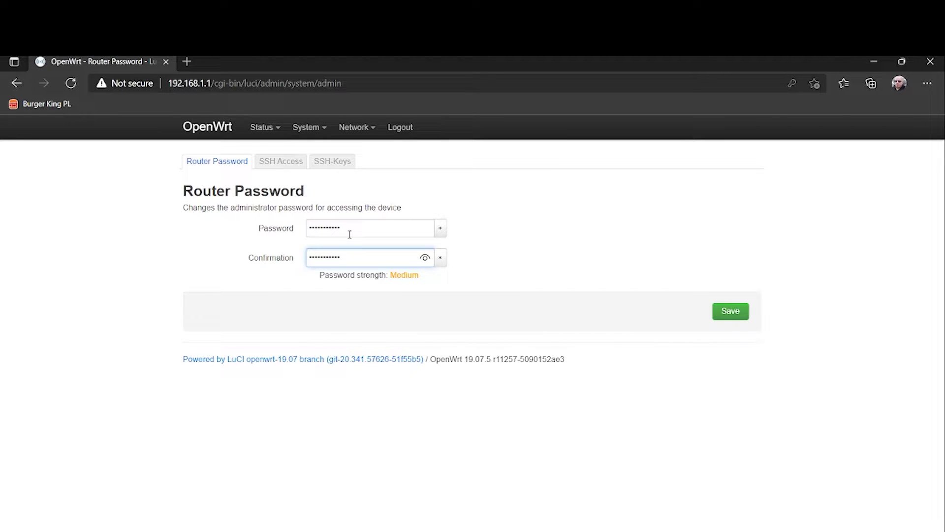
{"action": "left_click", "coordinate": [723, 313]}
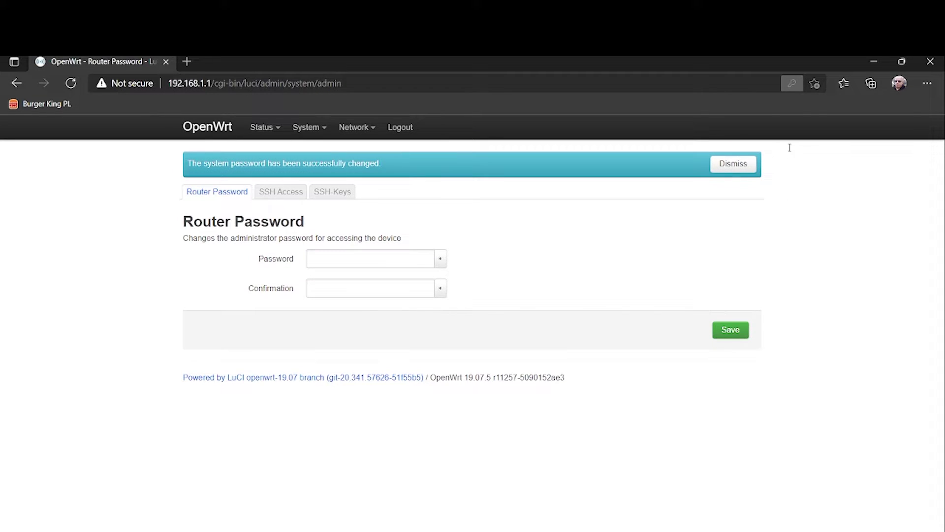
Step: Examine the router's status overview, from the system and memory details through the DHCP leases to the wireless networks and associated stations
{"action": "mouse_move", "coordinate": [261, 129]}
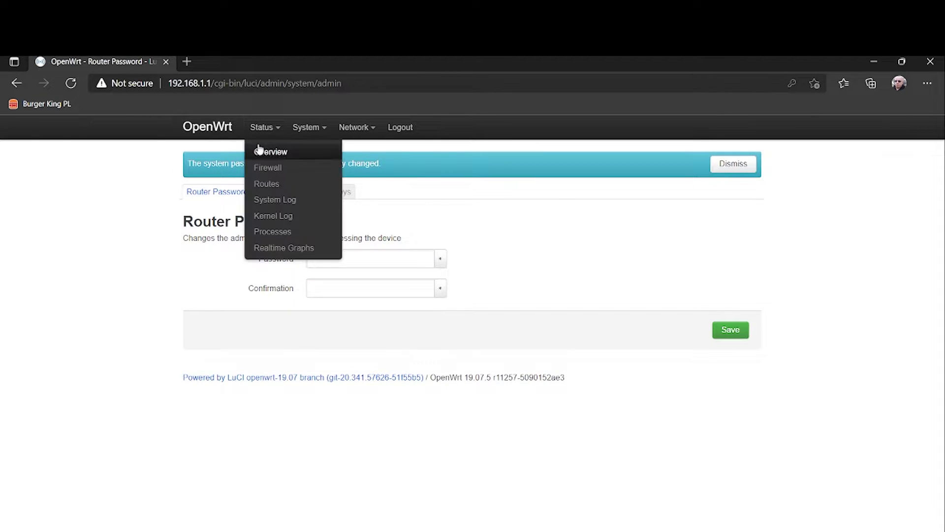
{"action": "left_click", "coordinate": [262, 153]}
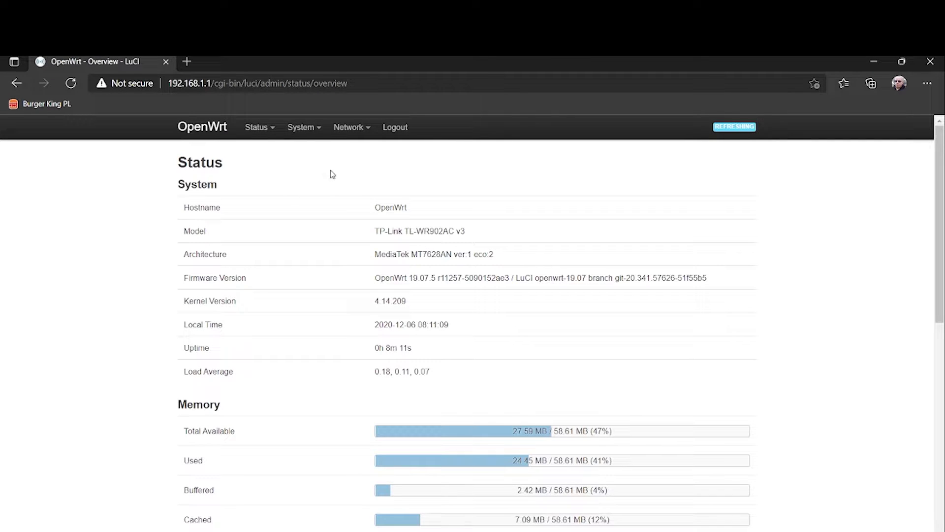
{"action": "scroll", "coordinate": [17, 228], "scroll_direction": "down", "scroll_amount": 1}
{"action": "scroll", "coordinate": [18, 228], "scroll_direction": "down", "scroll_amount": 3}
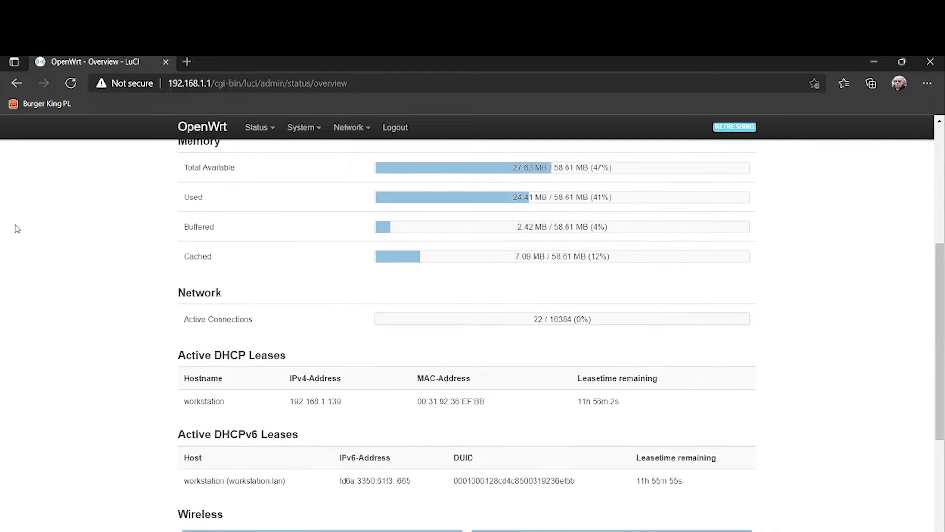
{"action": "scroll", "coordinate": [17, 228], "scroll_direction": "up", "scroll_amount": 1}
{"action": "scroll", "coordinate": [17, 228], "scroll_direction": "up", "scroll_amount": 3}
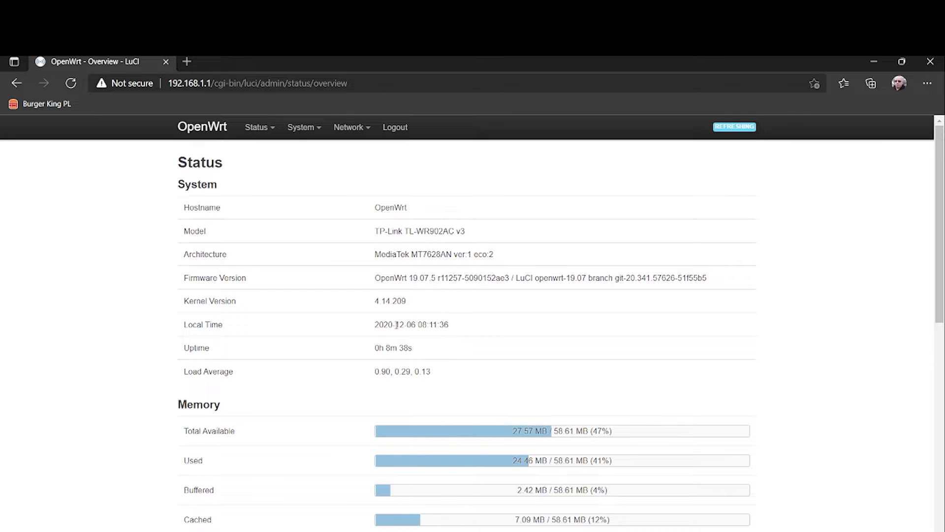
{"action": "scroll", "coordinate": [252, 292], "scroll_direction": "down", "scroll_amount": 4}
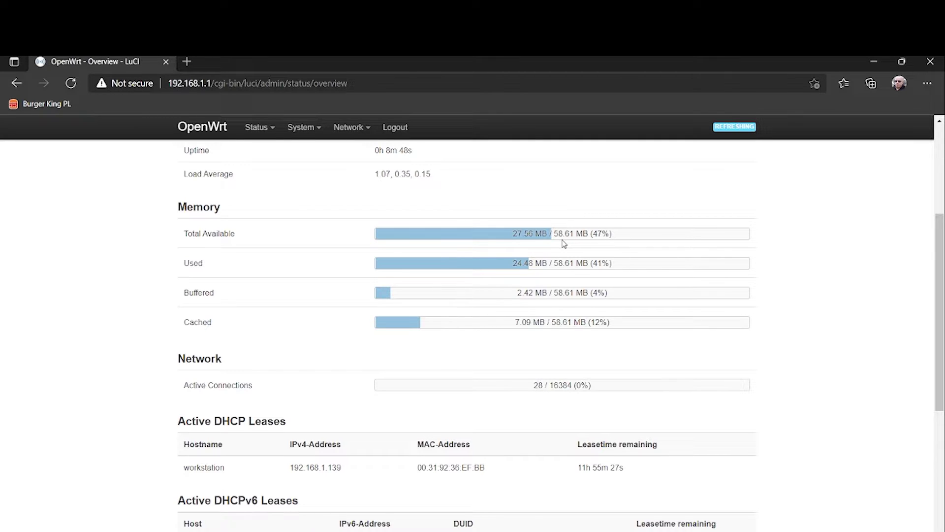
{"action": "scroll", "coordinate": [141, 261], "scroll_direction": "down", "scroll_amount": 3}
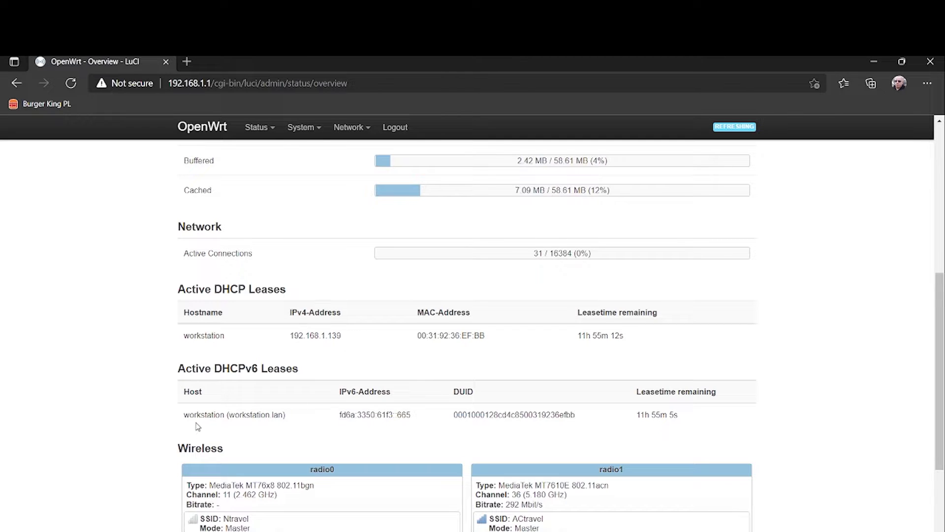
{"action": "scroll", "coordinate": [63, 379], "scroll_direction": "down", "scroll_amount": 3}
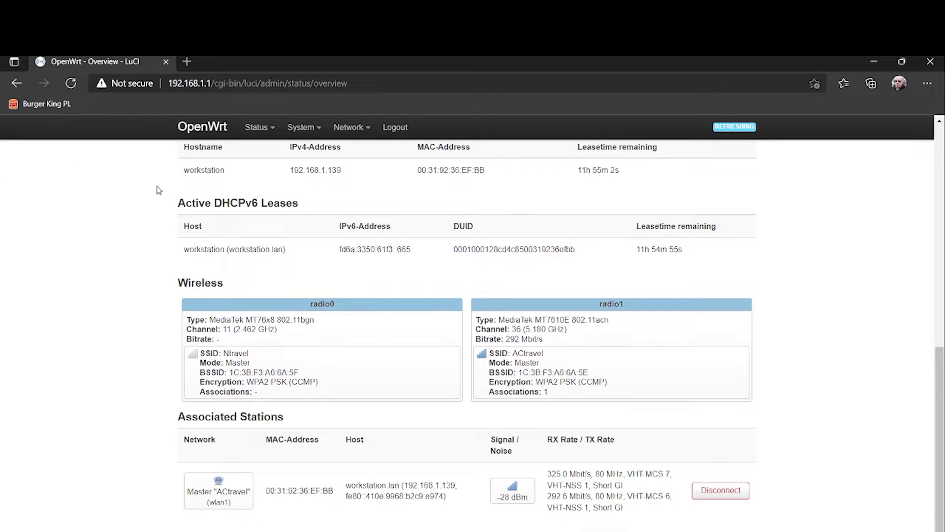
{"action": "scroll", "coordinate": [259, 203], "scroll_direction": "up", "scroll_amount": 10}
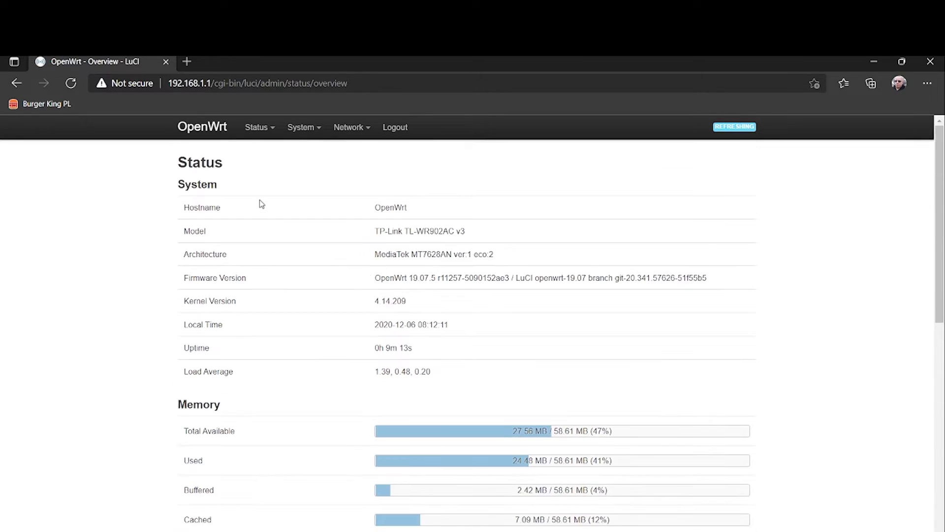
Step: Look through the IPv4 firewall status and its rule chains
{"action": "mouse_move", "coordinate": [246, 127]}
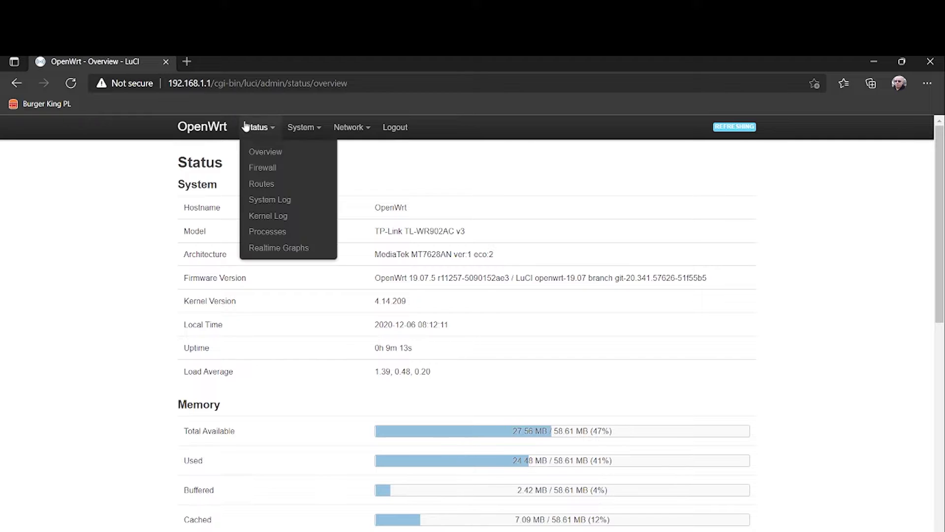
{"action": "left_click", "coordinate": [280, 170]}
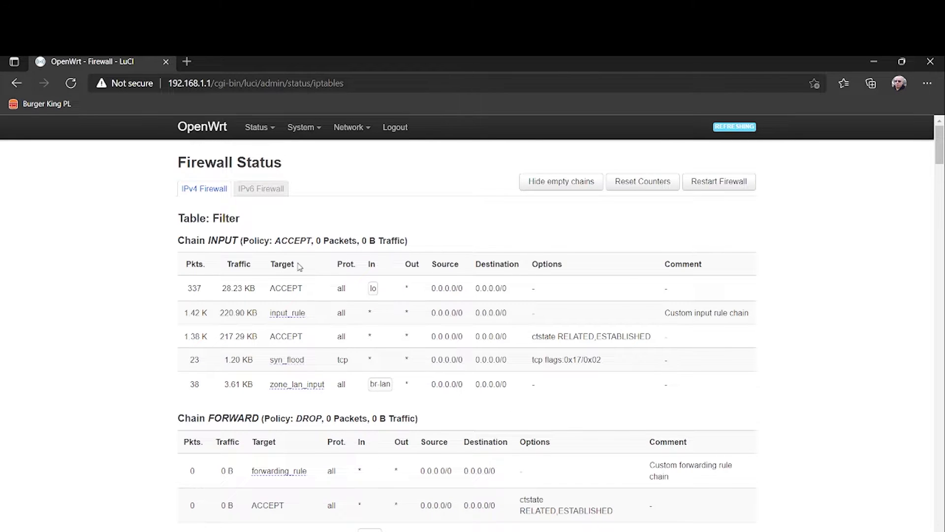
{"action": "scroll", "coordinate": [300, 266], "scroll_direction": "down", "scroll_amount": 10}
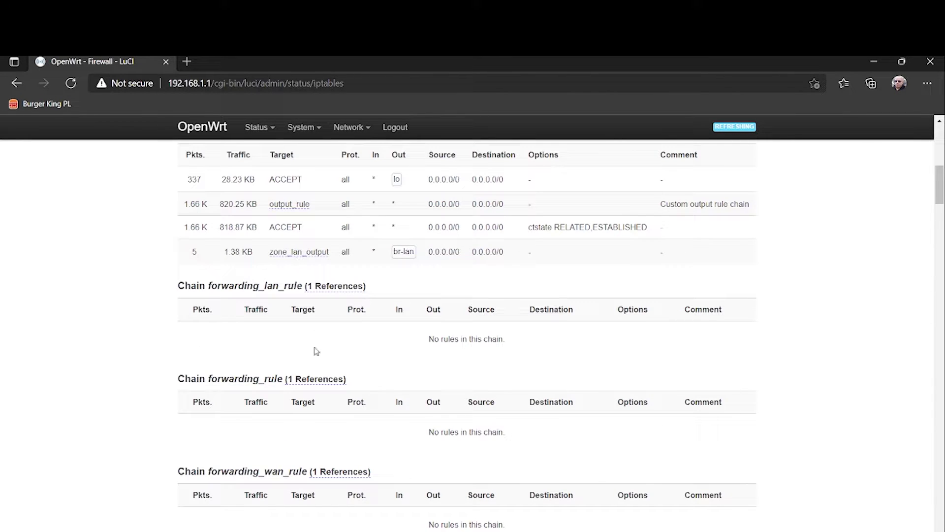
{"action": "scroll", "coordinate": [311, 359], "scroll_direction": "up", "scroll_amount": 10}
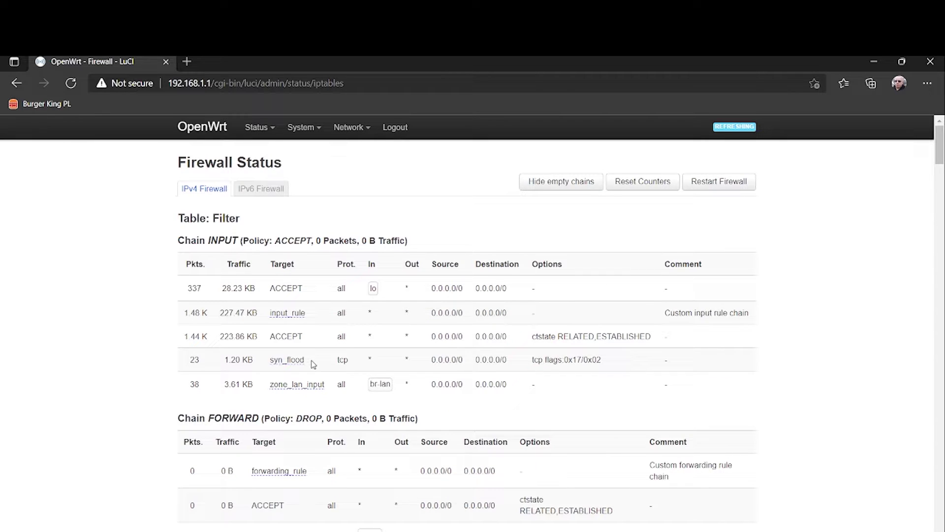
Step: View the router's active routes and its system log
{"action": "mouse_move", "coordinate": [256, 127]}
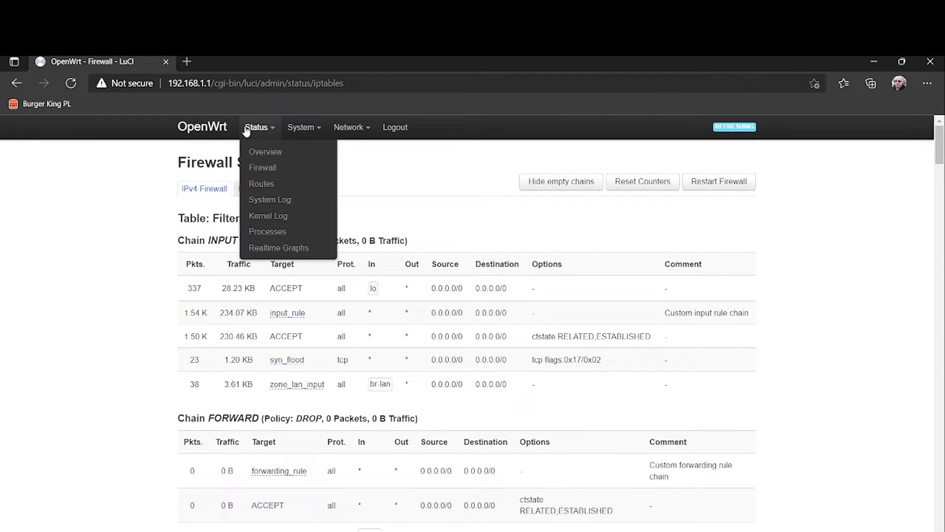
{"action": "left_click", "coordinate": [282, 189]}
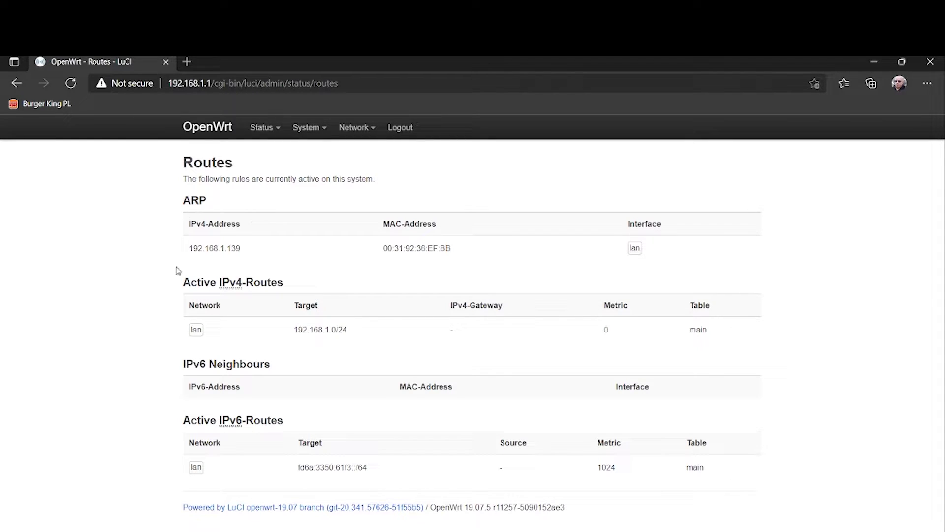
{"action": "mouse_move", "coordinate": [262, 128]}
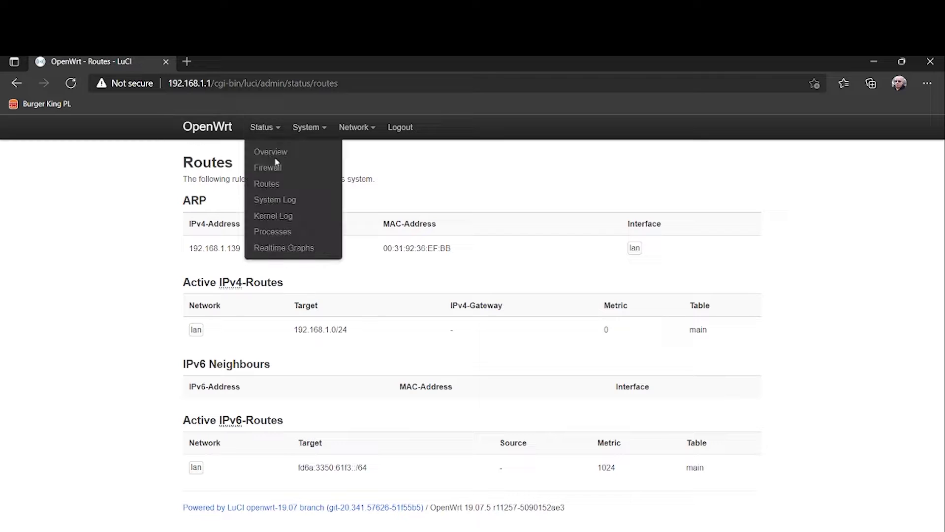
{"action": "left_click", "coordinate": [292, 201]}
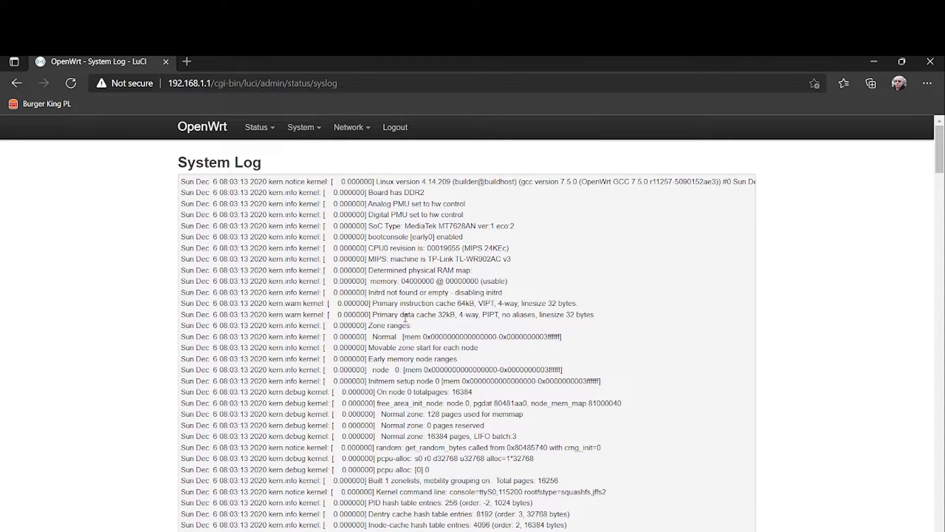
Step: View the kernel log and the realtime load graph
{"action": "mouse_move", "coordinate": [258, 131]}
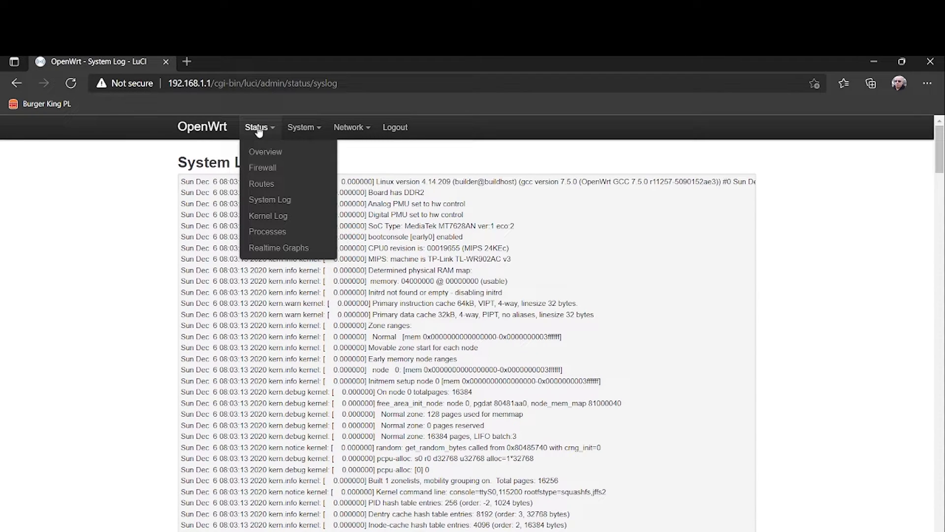
{"action": "left_click", "coordinate": [269, 216]}
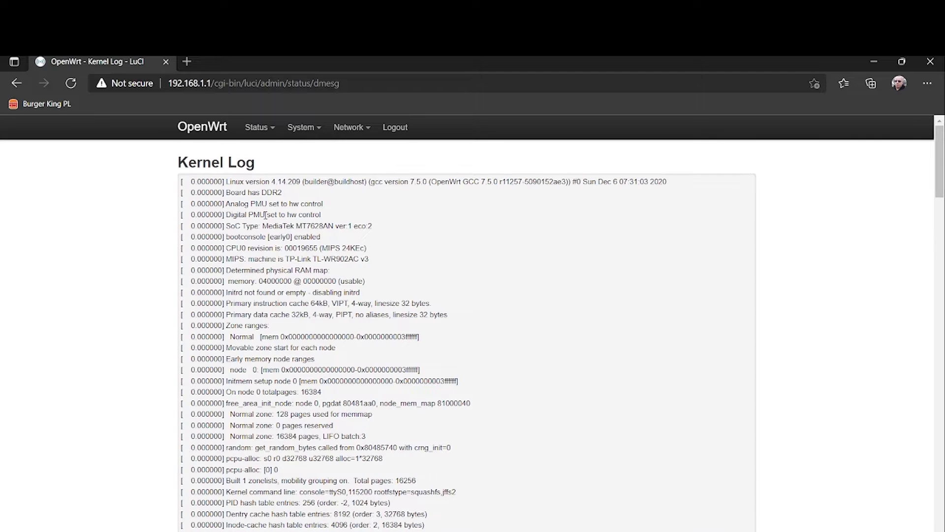
{"action": "mouse_move", "coordinate": [266, 131]}
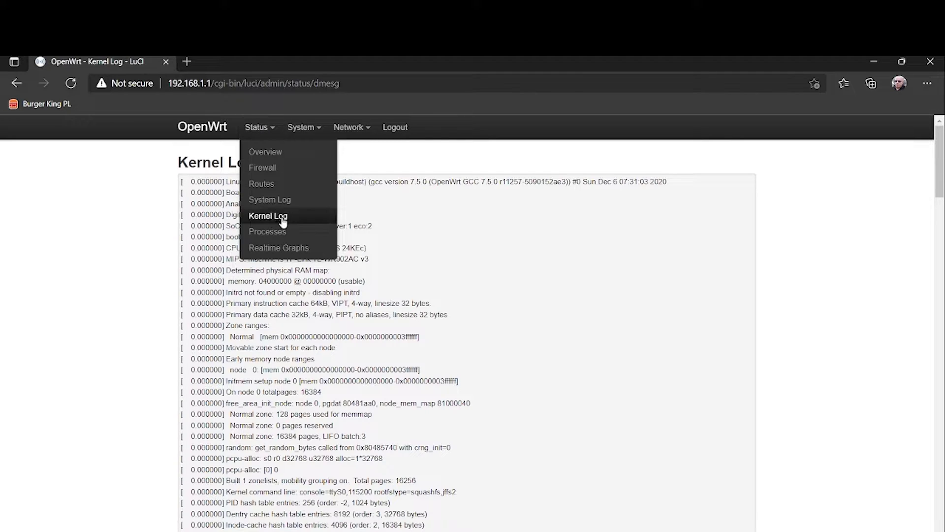
{"action": "left_click", "coordinate": [279, 249]}
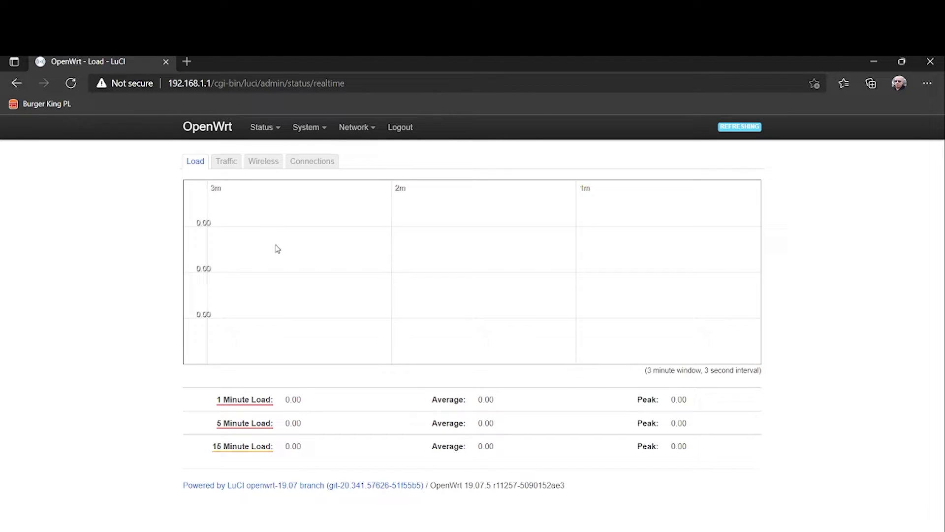
Step: Review the logging and time synchronization settings in the router's system properties
{"action": "mouse_move", "coordinate": [307, 123]}
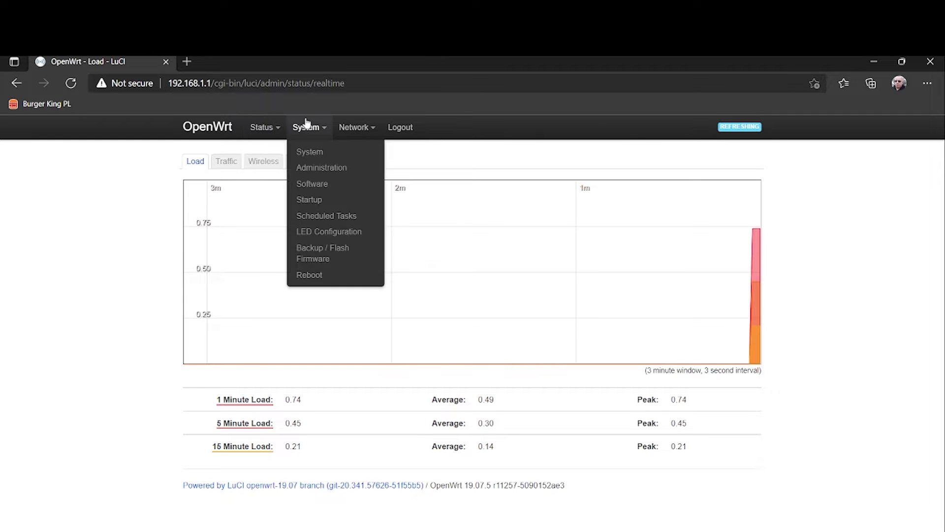
{"action": "left_click", "coordinate": [309, 152]}
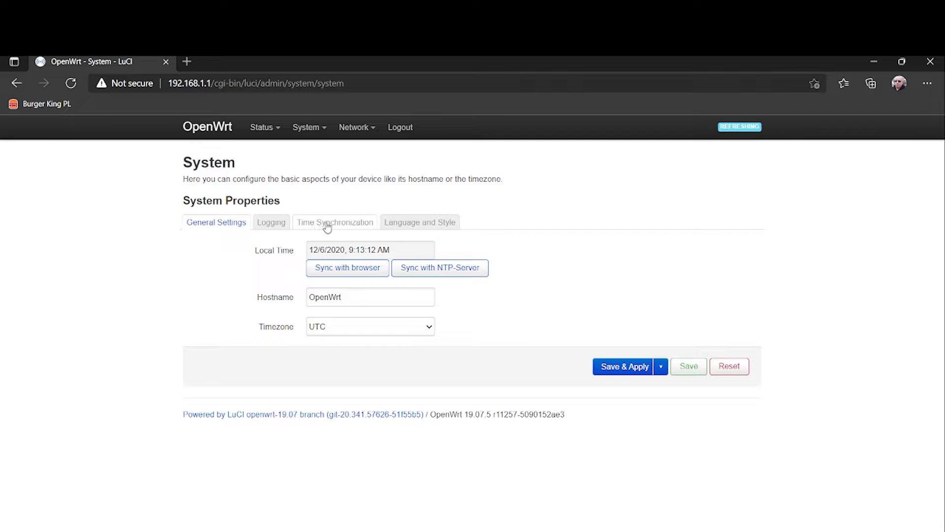
{"action": "left_click", "coordinate": [268, 225]}
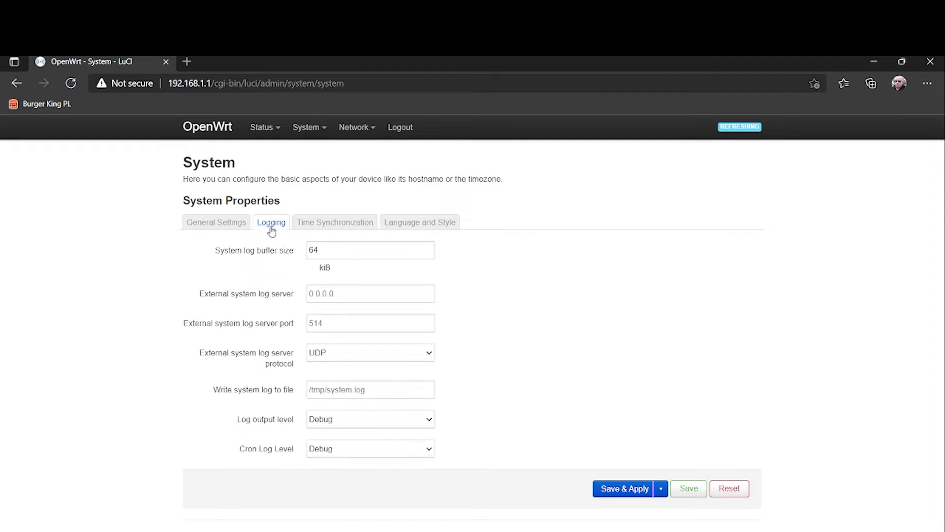
{"action": "left_click", "coordinate": [309, 227]}
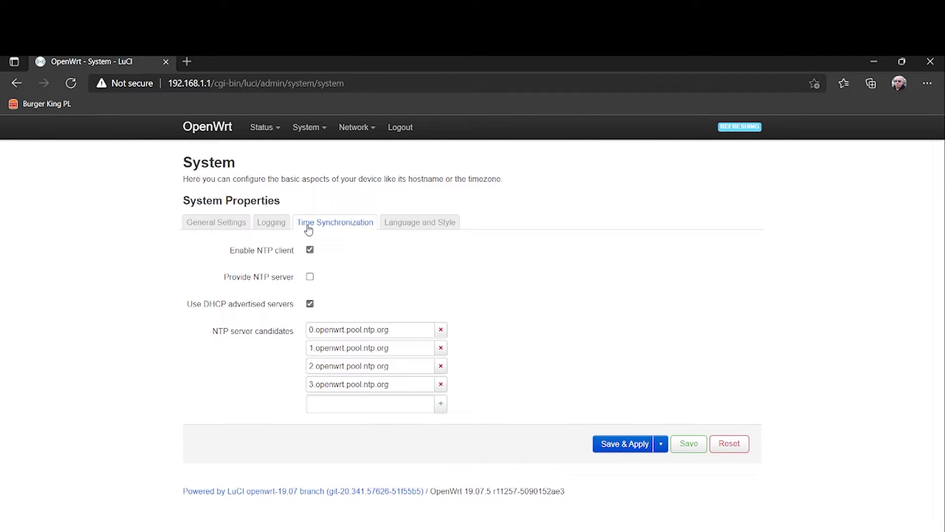
Step: Review the language and design options in the system properties, and open the router password administration page
{"action": "left_click", "coordinate": [417, 229]}
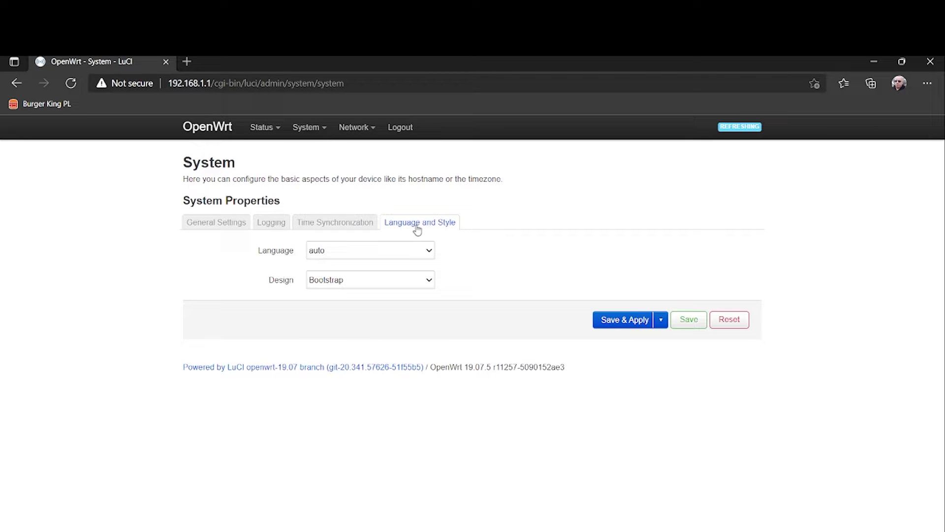
{"action": "left_click", "coordinate": [381, 256]}
{"action": "mouse_move", "coordinate": [318, 131]}
{"action": "left_click", "coordinate": [322, 169]}
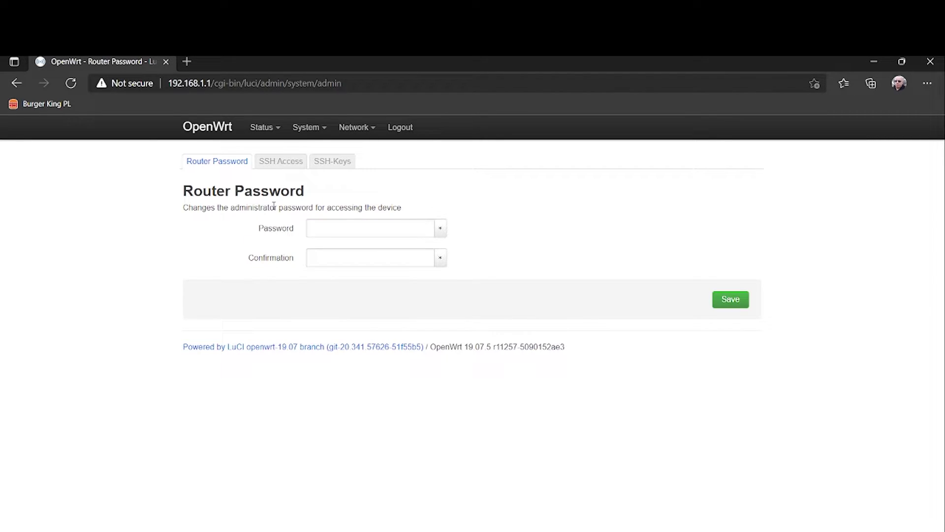
Step: View the software package manager and look through the list of startup init scripts
{"action": "mouse_move", "coordinate": [307, 127]}
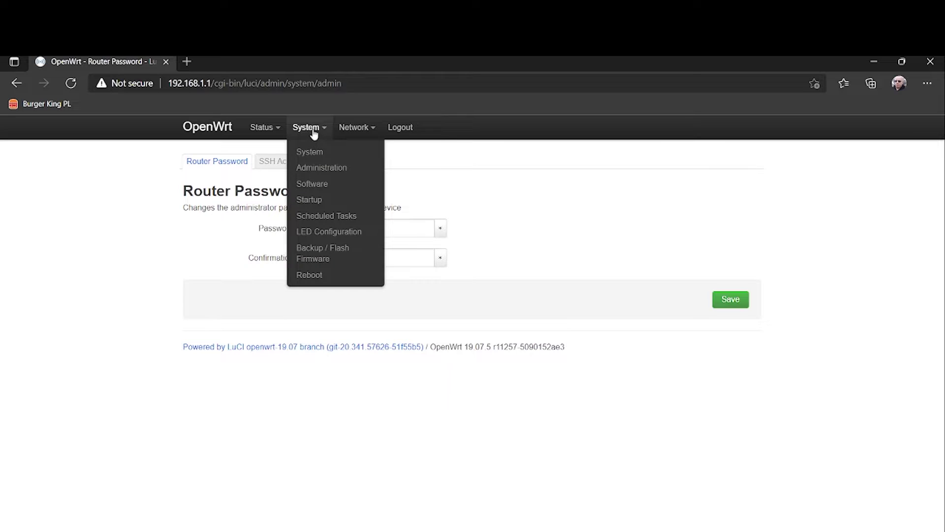
{"action": "left_click", "coordinate": [325, 192]}
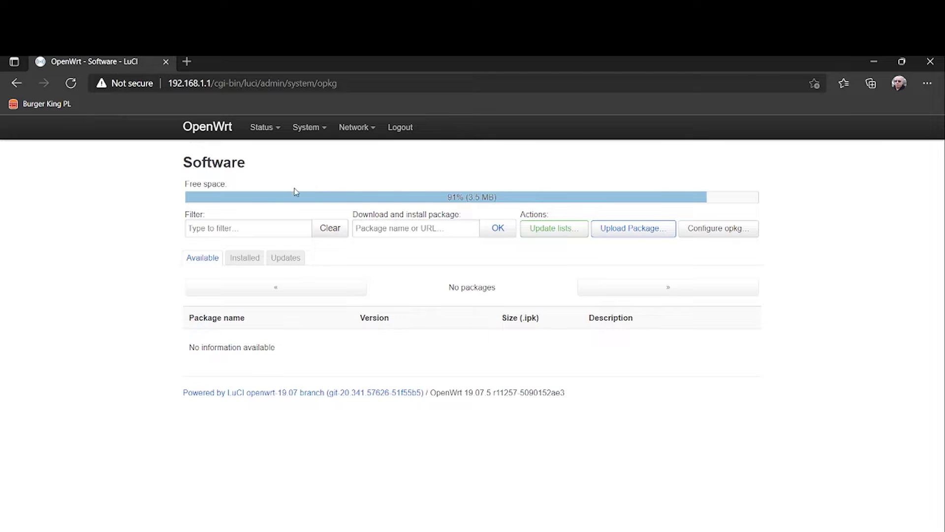
{"action": "mouse_move", "coordinate": [321, 130]}
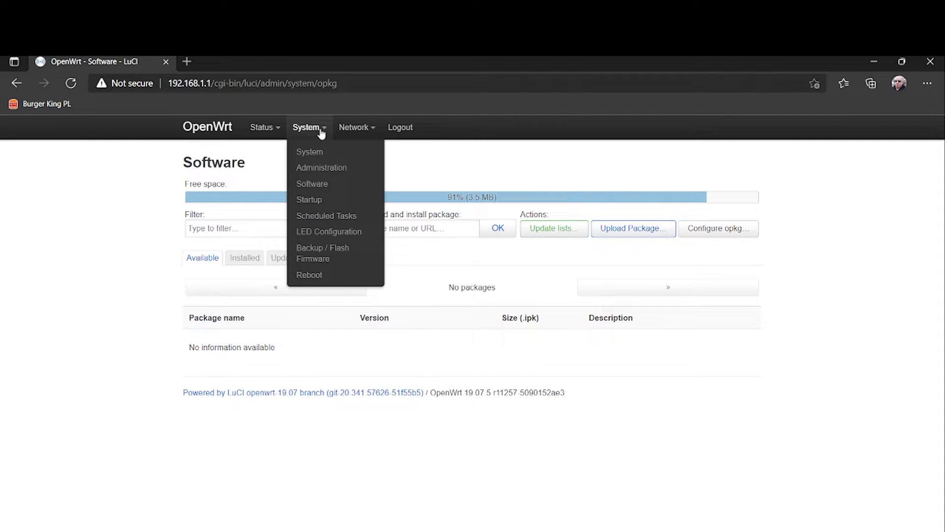
{"action": "left_click", "coordinate": [328, 197]}
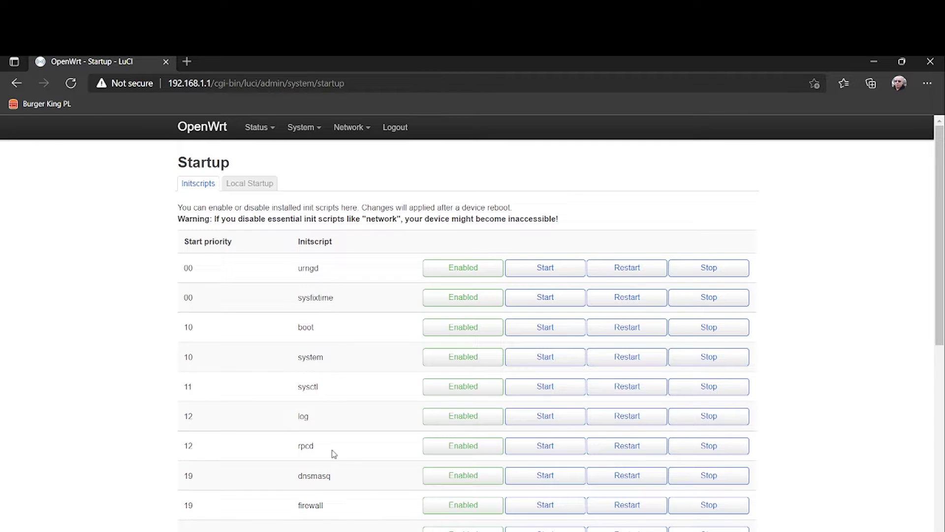
{"action": "scroll", "coordinate": [325, 391], "scroll_direction": "down", "scroll_amount": 3}
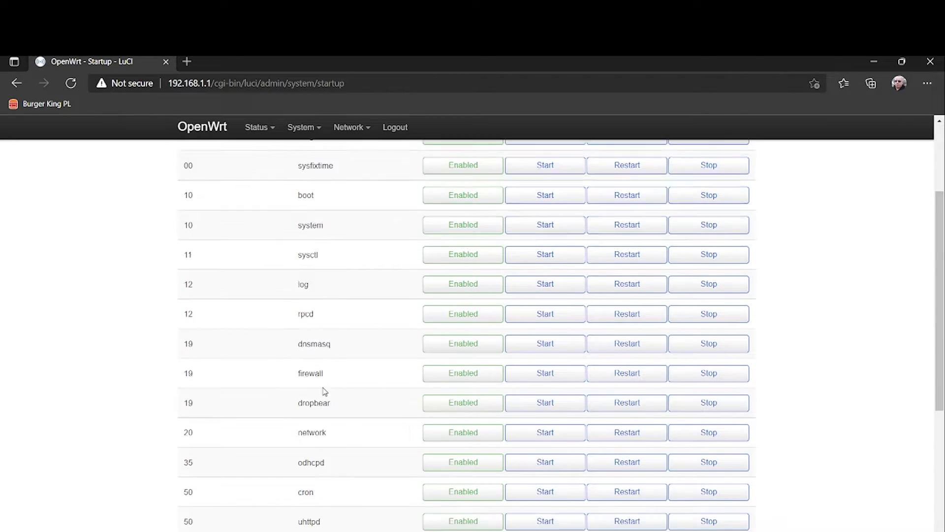
{"action": "scroll", "coordinate": [325, 391], "scroll_direction": "down", "scroll_amount": 3}
{"action": "scroll", "coordinate": [321, 359], "scroll_direction": "up", "scroll_amount": 6}
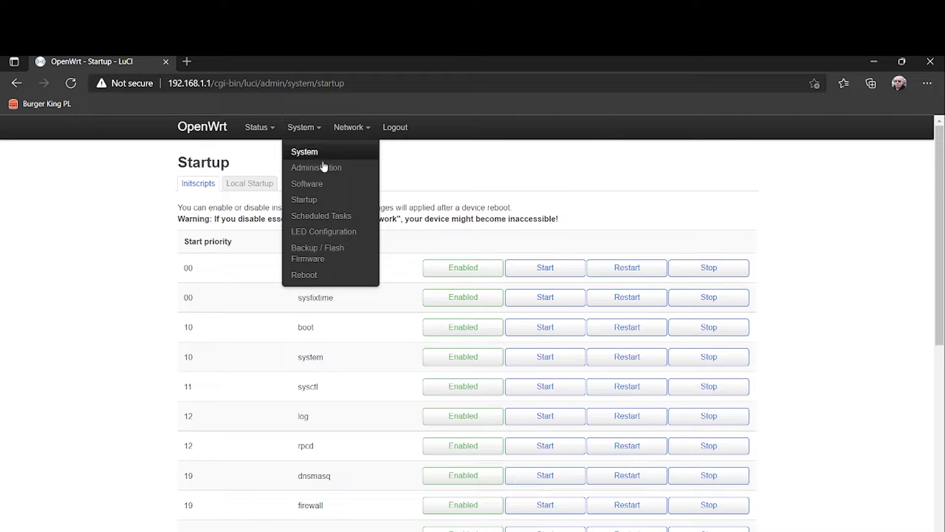
Step: View the LED configuration page and the remaining system options for backup, firmware flashing and reboot
{"action": "left_click", "coordinate": [339, 231]}
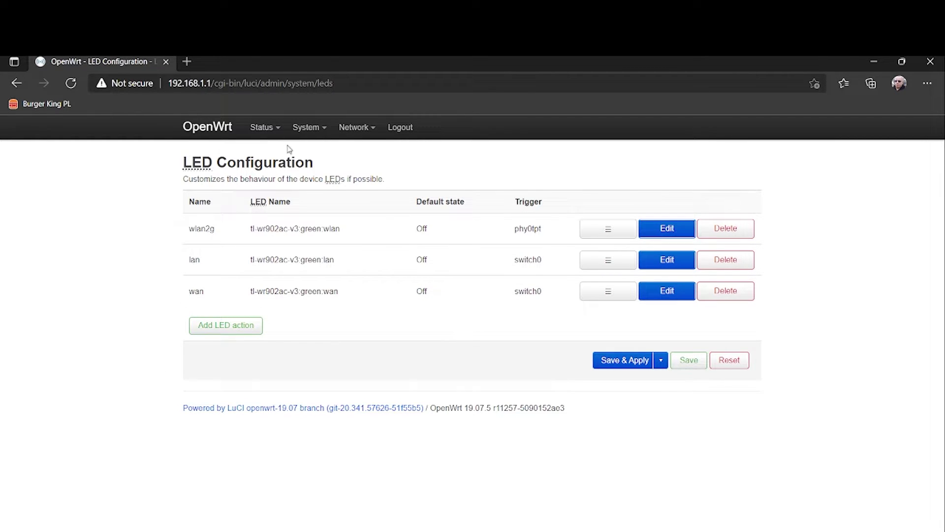
{"action": "mouse_move", "coordinate": [313, 129]}
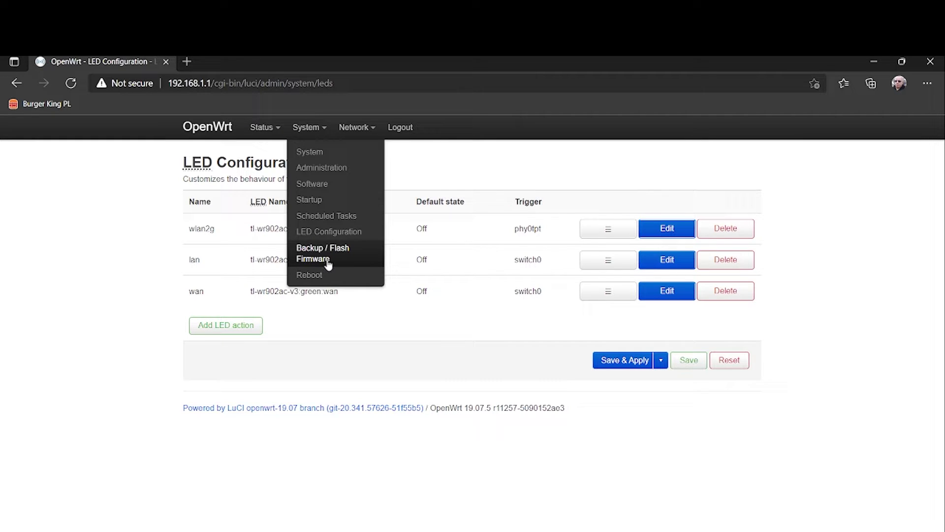
Step: Open the LAN interface for editing and examine its general and advanced settings
{"action": "mouse_move", "coordinate": [365, 129]}
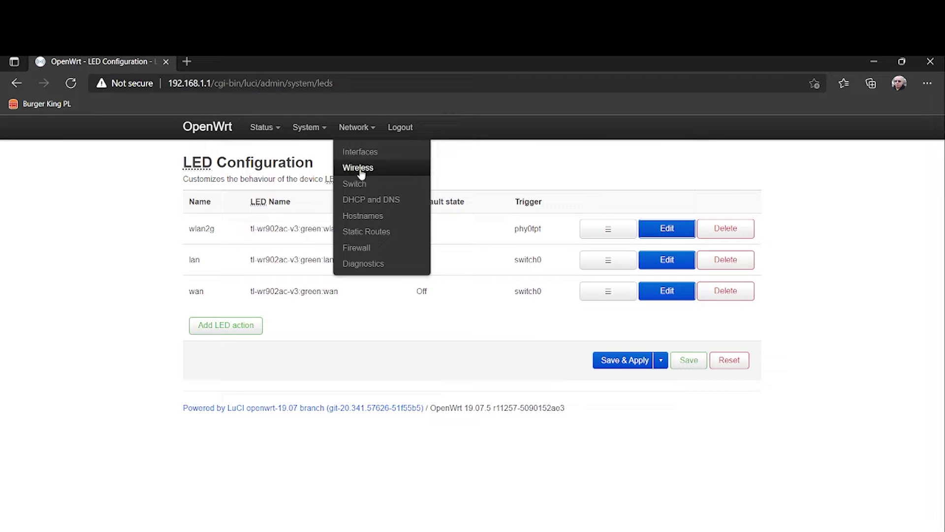
{"action": "left_click", "coordinate": [351, 153]}
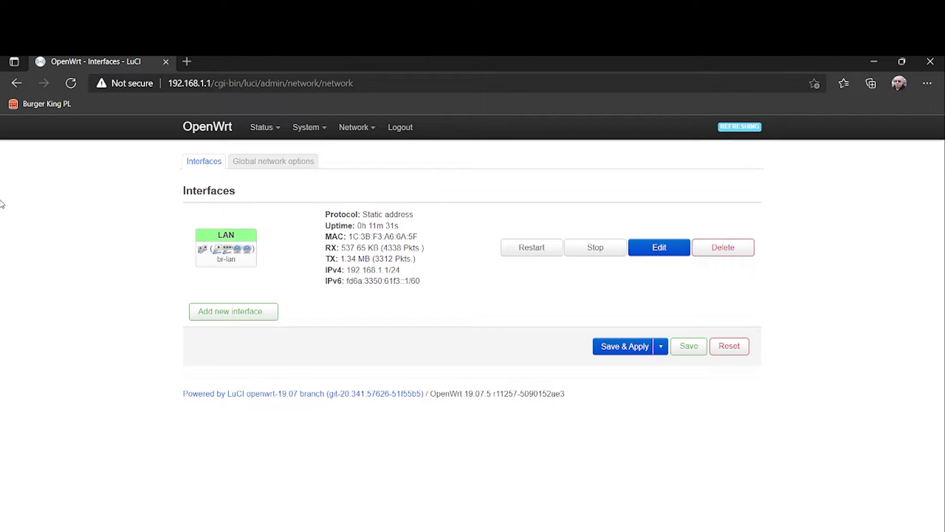
{"action": "left_click", "coordinate": [660, 246]}
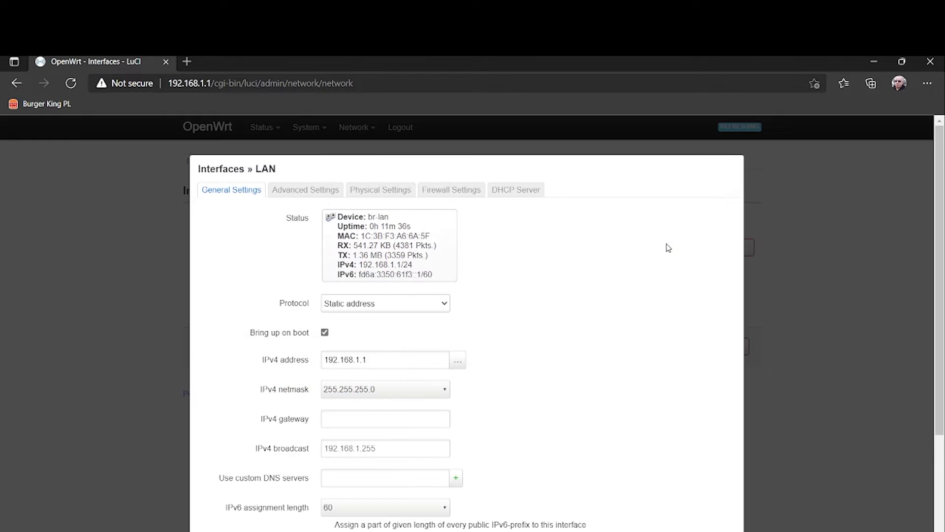
{"action": "scroll", "coordinate": [820, 264], "scroll_direction": "down", "scroll_amount": 3}
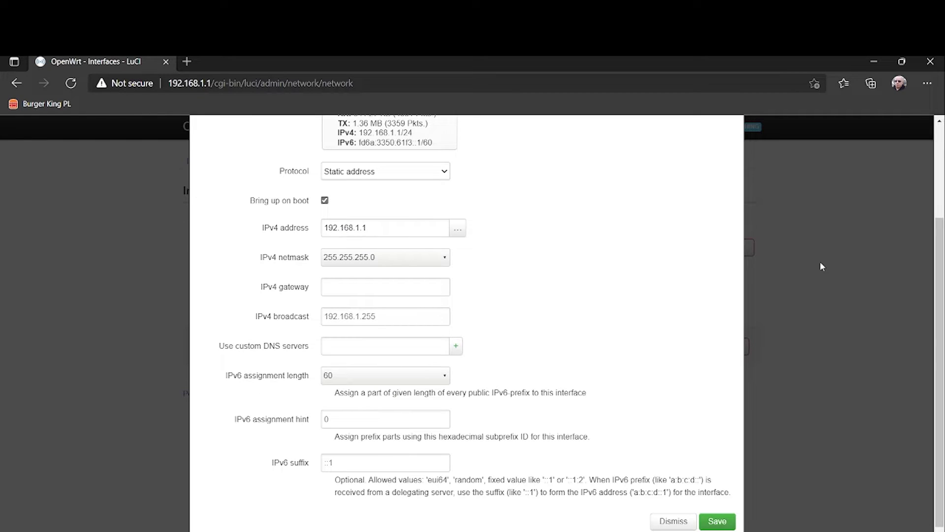
{"action": "scroll", "coordinate": [820, 262], "scroll_direction": "up", "scroll_amount": 1}
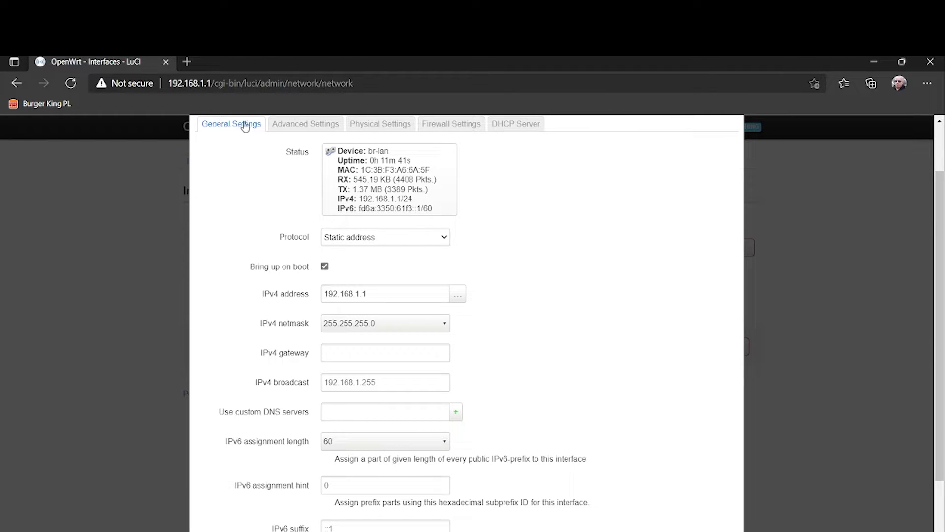
{"action": "left_click", "coordinate": [299, 124]}
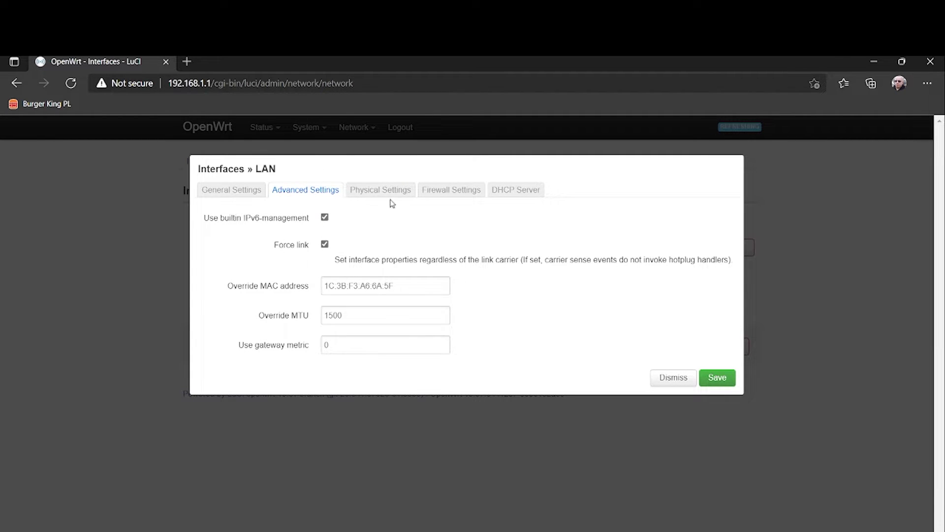
{"action": "left_click", "coordinate": [228, 191]}
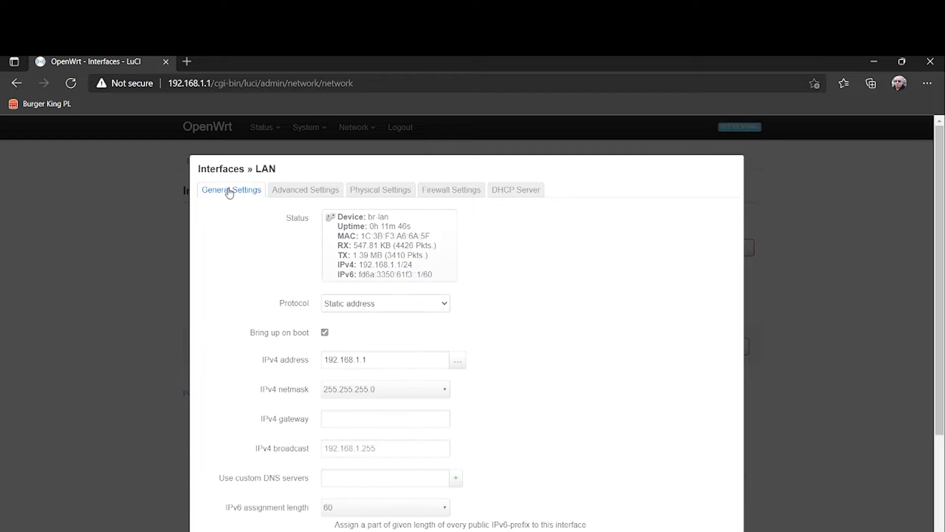
{"action": "scroll", "coordinate": [570, 272], "scroll_direction": "down", "scroll_amount": 1}
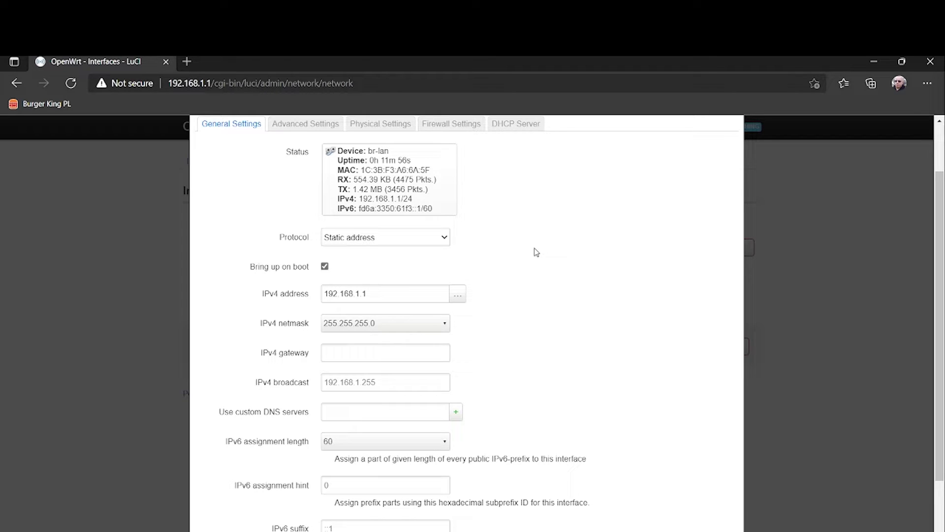
{"action": "scroll", "coordinate": [586, 227], "scroll_direction": "up", "scroll_amount": 2}
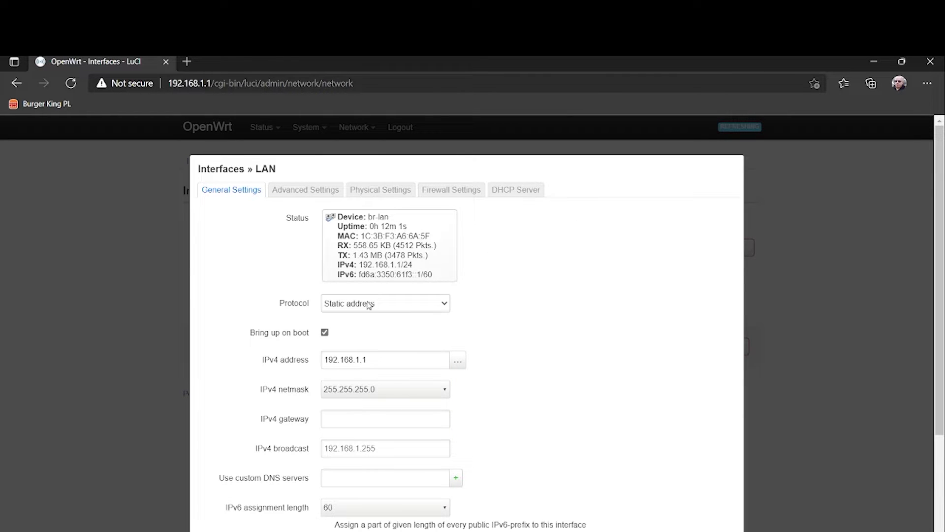
{"action": "scroll", "coordinate": [416, 314], "scroll_direction": "down", "scroll_amount": 4}
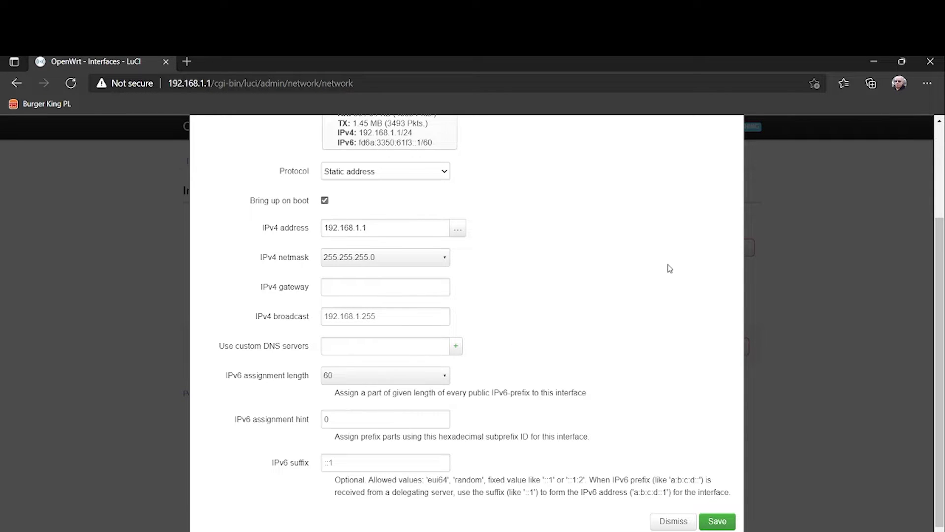
{"action": "scroll", "coordinate": [669, 267], "scroll_direction": "up", "scroll_amount": 4}
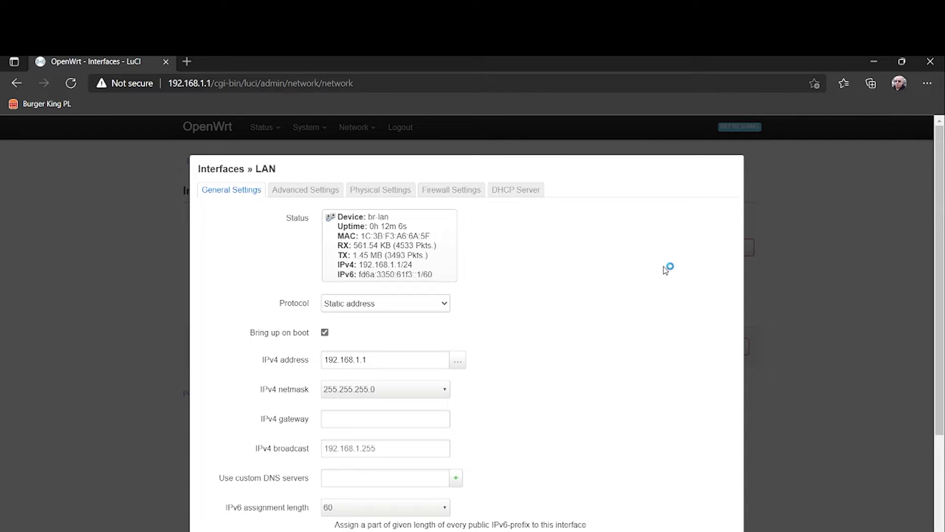
Step: Try the DHCP client protocol for the LAN interface and return the selection to Static address
{"action": "left_click", "coordinate": [444, 306]}
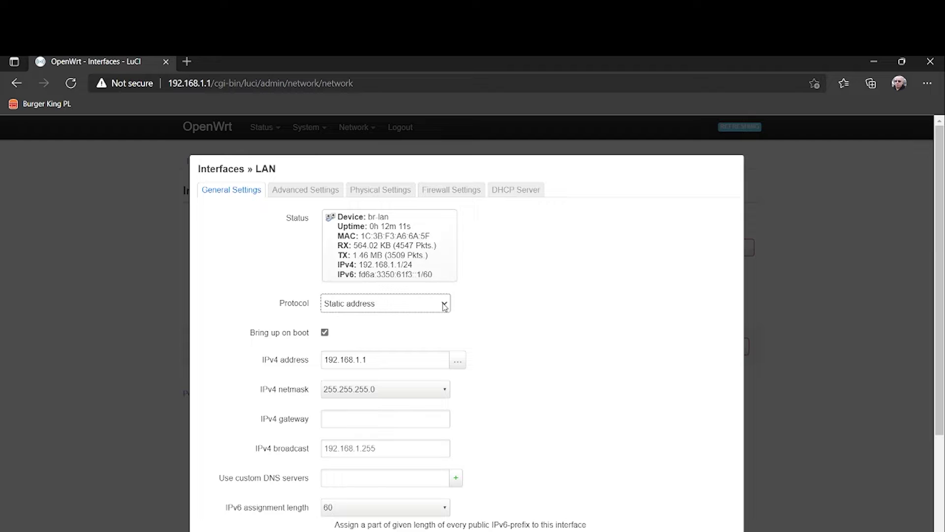
{"action": "left_click", "coordinate": [353, 322]}
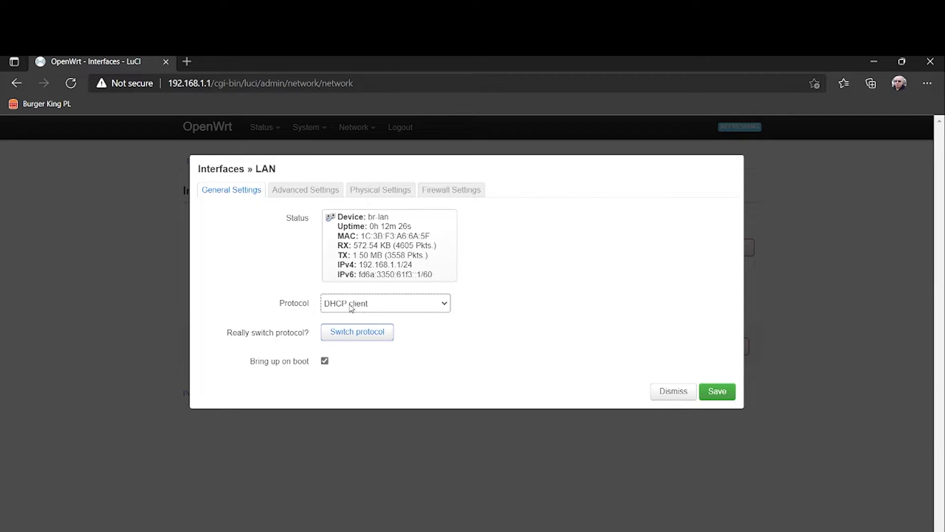
{"action": "left_click", "coordinate": [367, 333]}
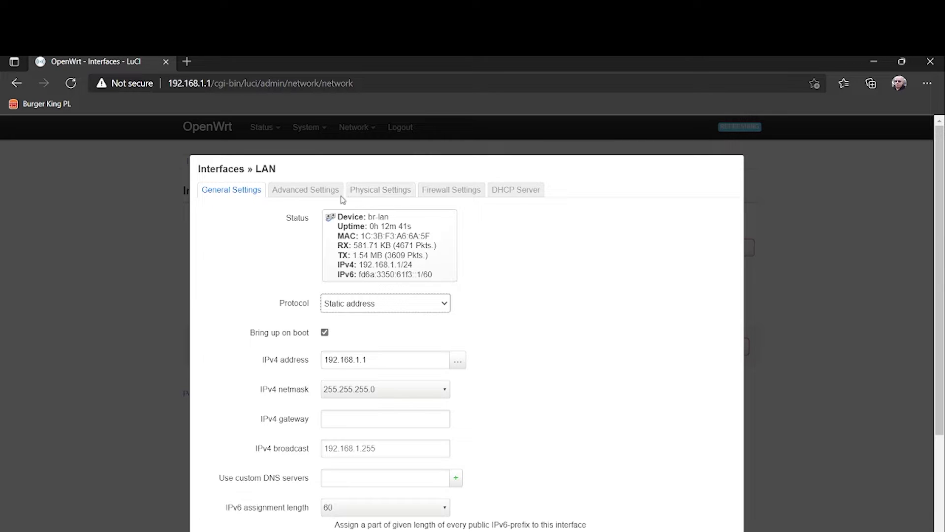
Step: Review the LAN interface's physical, firewall and DHCP server settings
{"action": "left_click", "coordinate": [379, 190]}
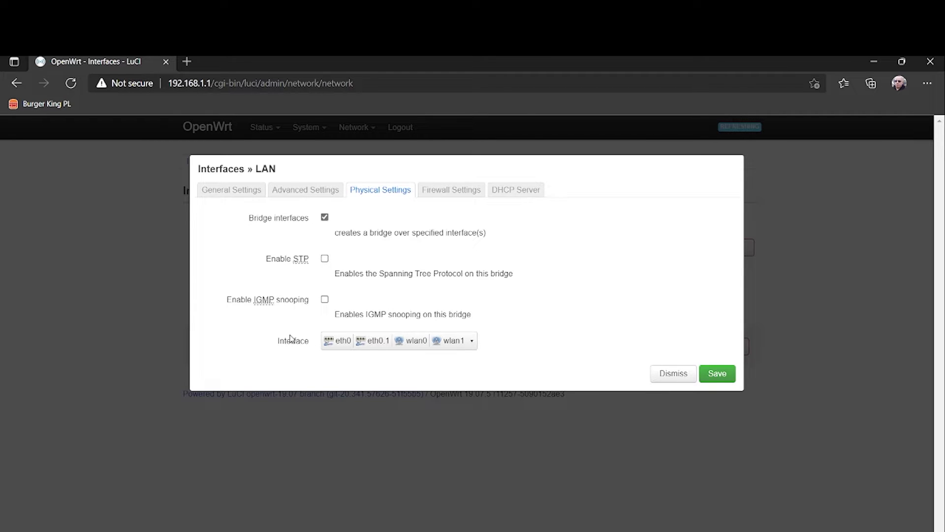
{"action": "left_click", "coordinate": [439, 189]}
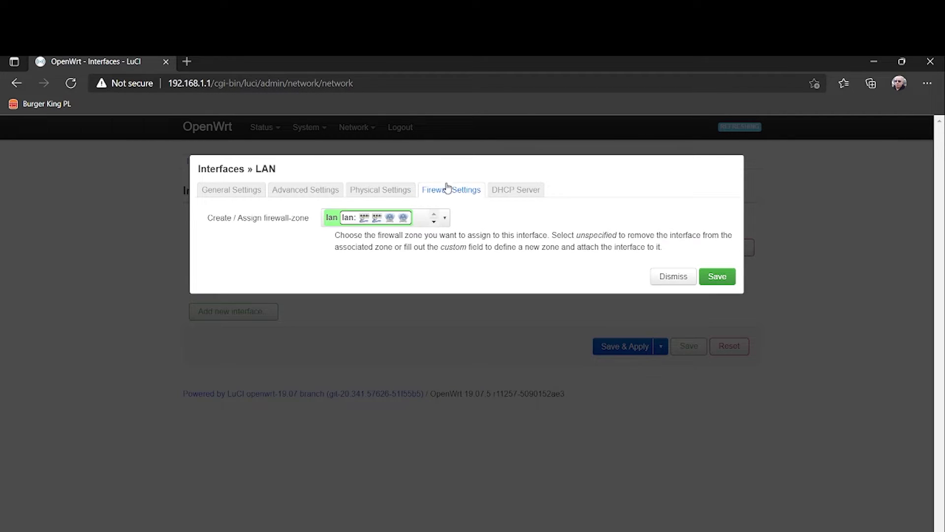
{"action": "left_click", "coordinate": [517, 192]}
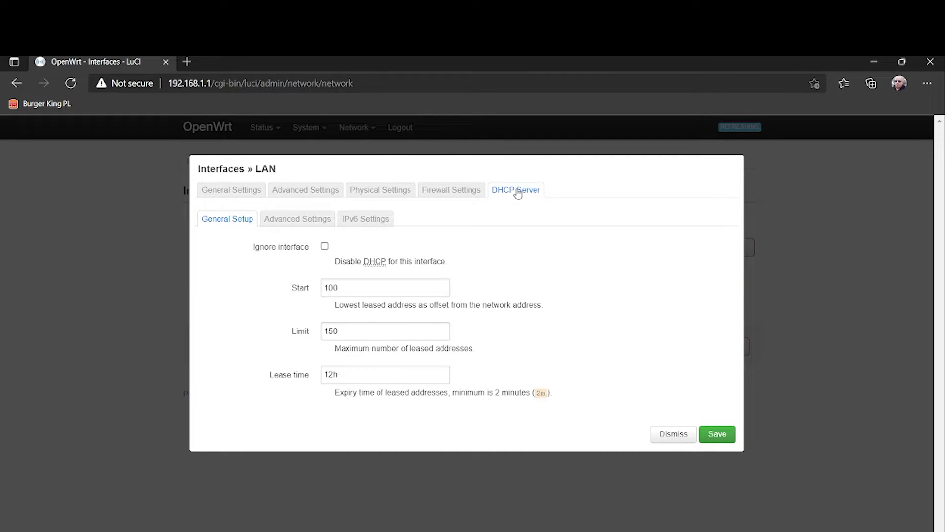
{"action": "left_click", "coordinate": [389, 195]}
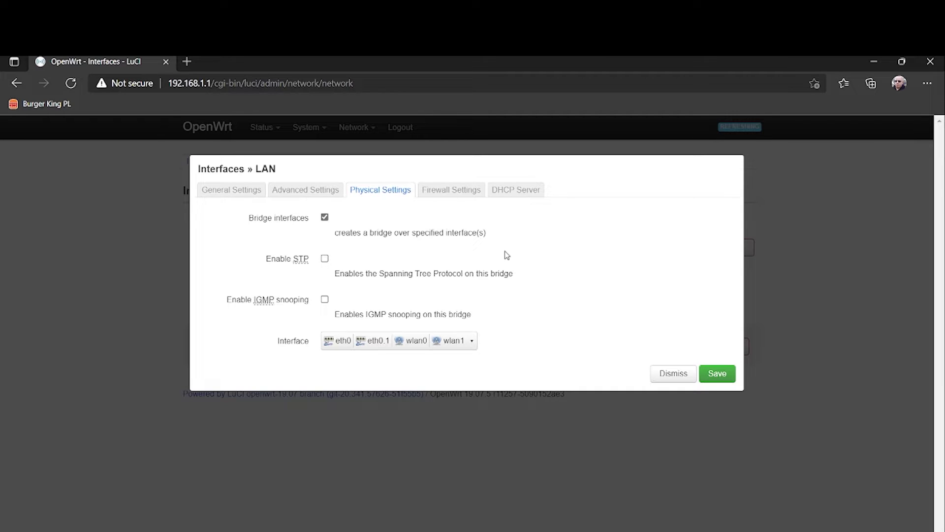
{"action": "left_click", "coordinate": [492, 192]}
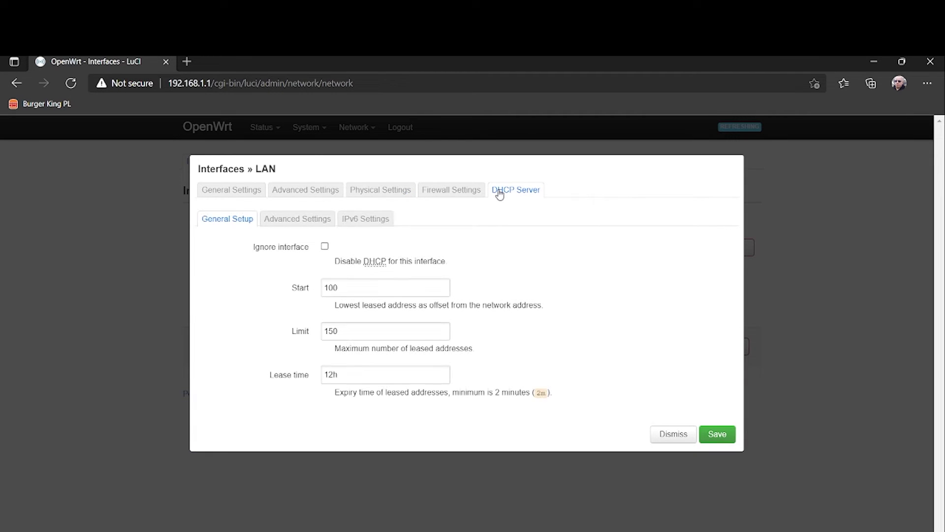
Step: Compare the LAN interface's general address settings with its DHCP server setup
{"action": "left_click", "coordinate": [242, 191]}
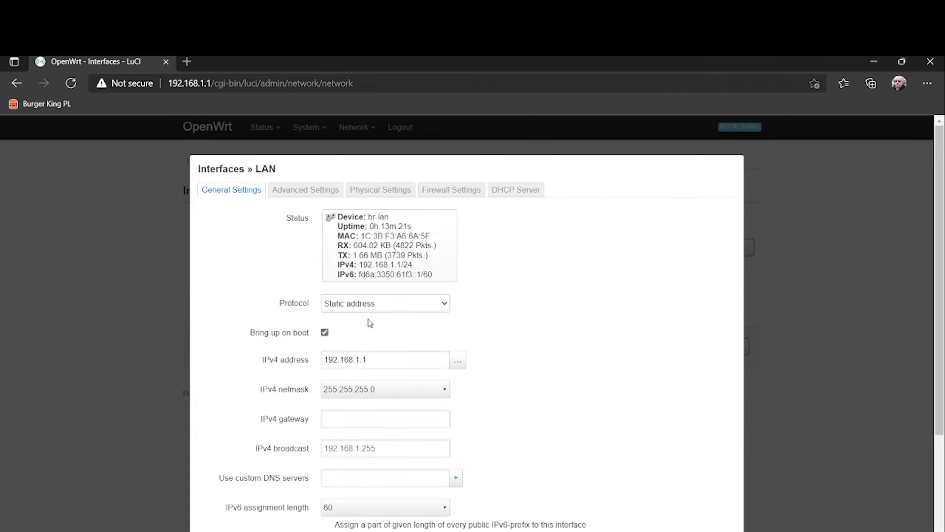
{"action": "left_click", "coordinate": [527, 197]}
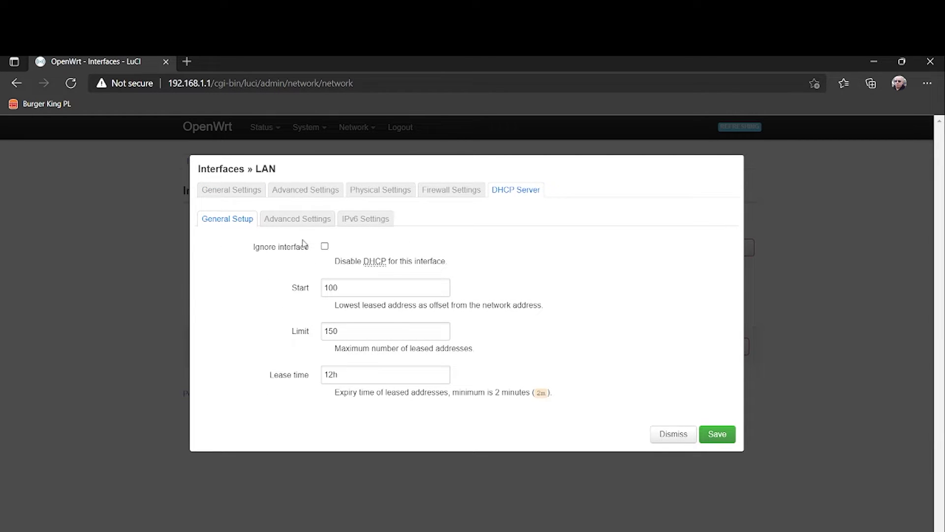
{"action": "left_click", "coordinate": [230, 189]}
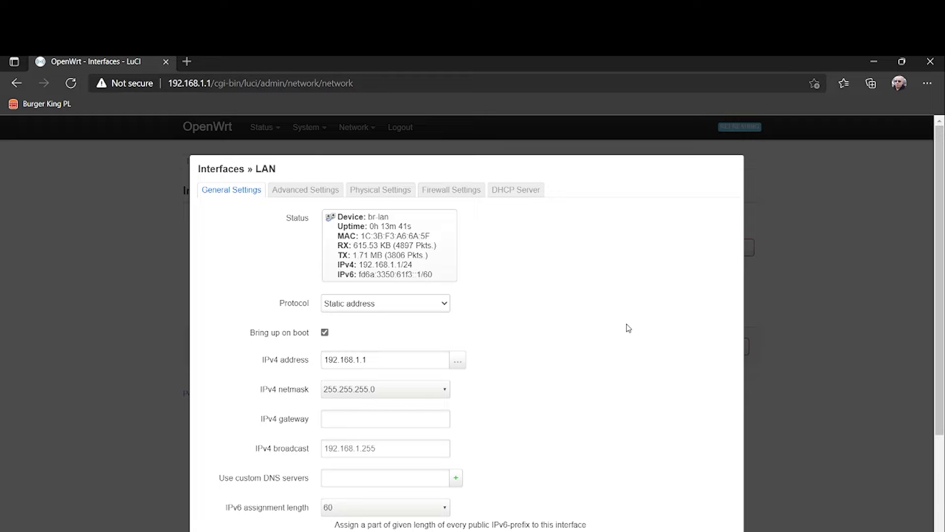
Step: Recheck the LAN's firewall zone and bridged physical interfaces, and dismiss the interface settings without saving
{"action": "left_click", "coordinate": [460, 192]}
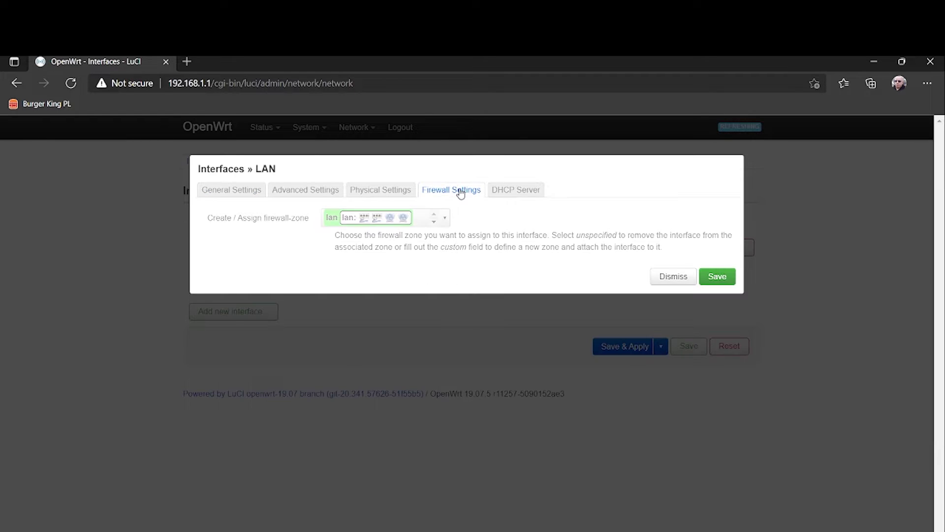
{"action": "left_click", "coordinate": [380, 192]}
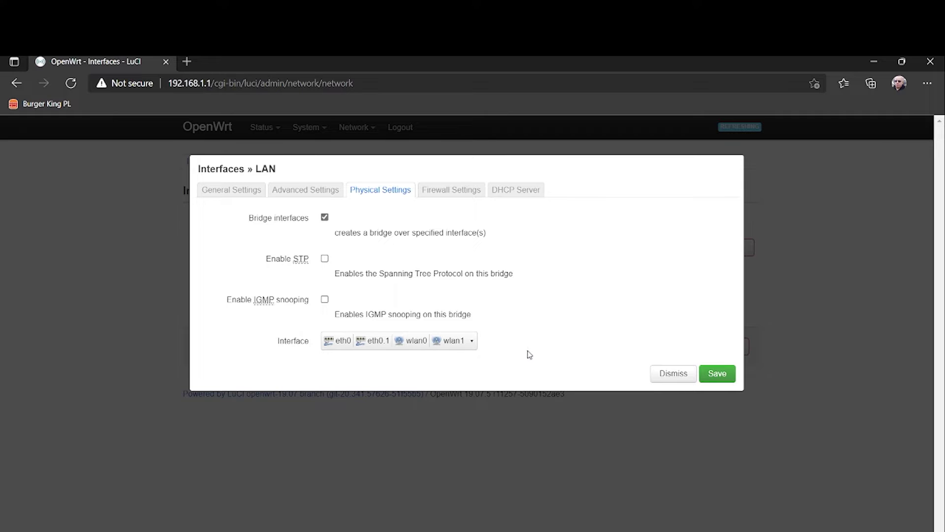
{"action": "left_click", "coordinate": [666, 374]}
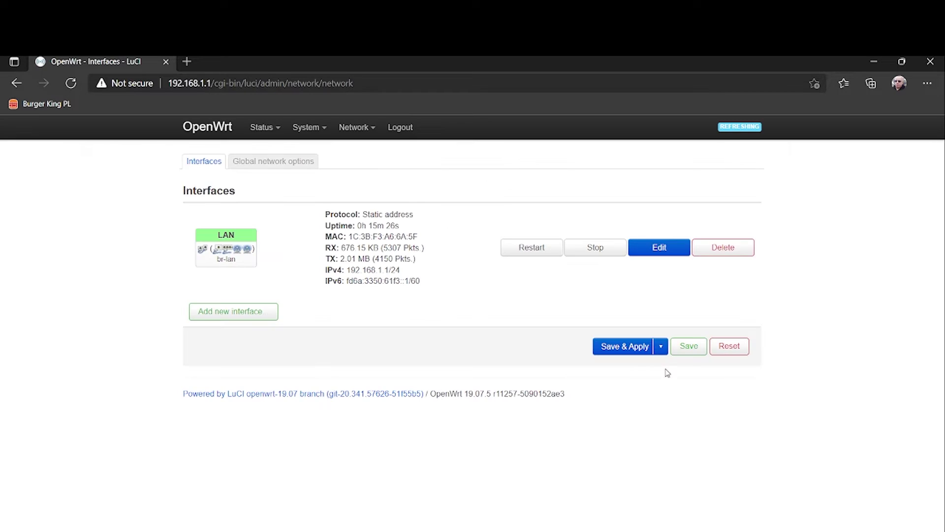
Step: Check the global network options for the IPv6 ULA prefix, and open the Wireless overview page
{"action": "mouse_move", "coordinate": [238, 252]}
{"action": "left_click", "coordinate": [251, 165]}
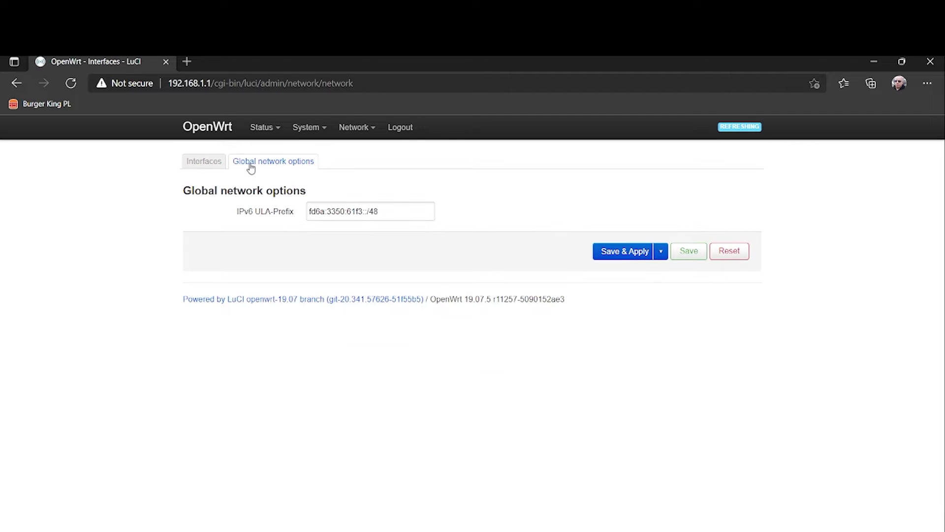
{"action": "mouse_move", "coordinate": [354, 132]}
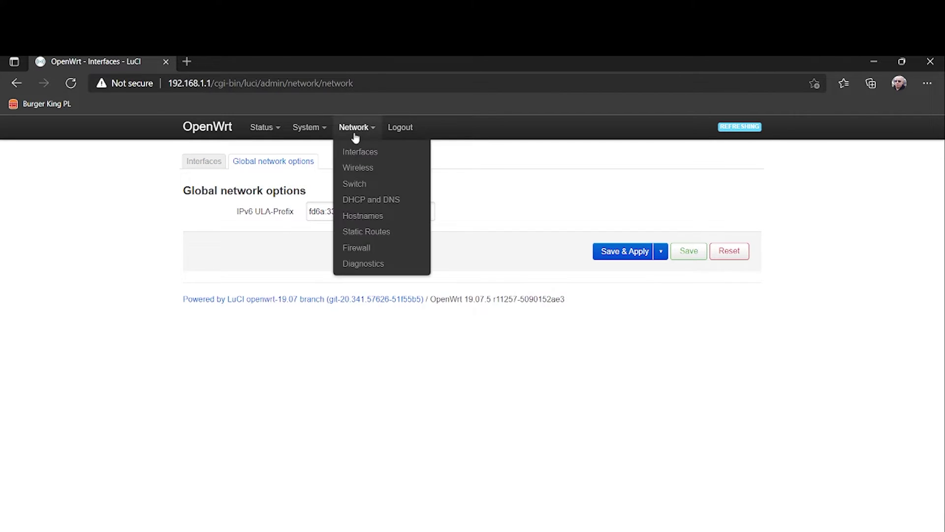
{"action": "left_click", "coordinate": [364, 172]}
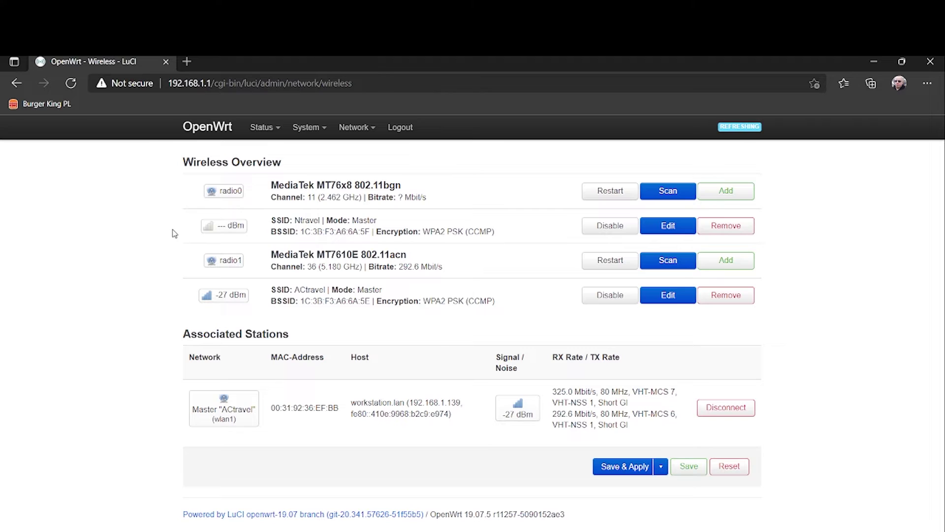
Step: Open the Ntravel wireless network for editing and review its general and advanced device configuration
{"action": "left_click", "coordinate": [673, 230]}
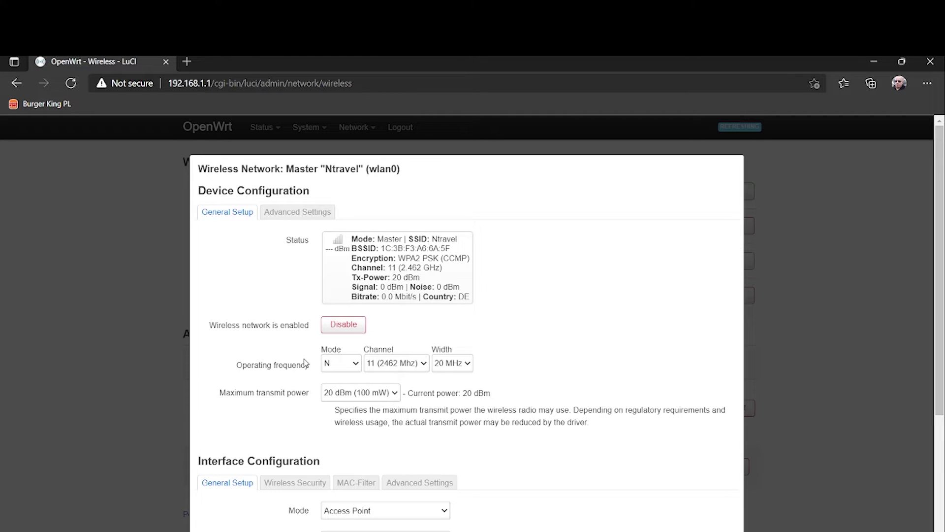
{"action": "left_click", "coordinate": [326, 219]}
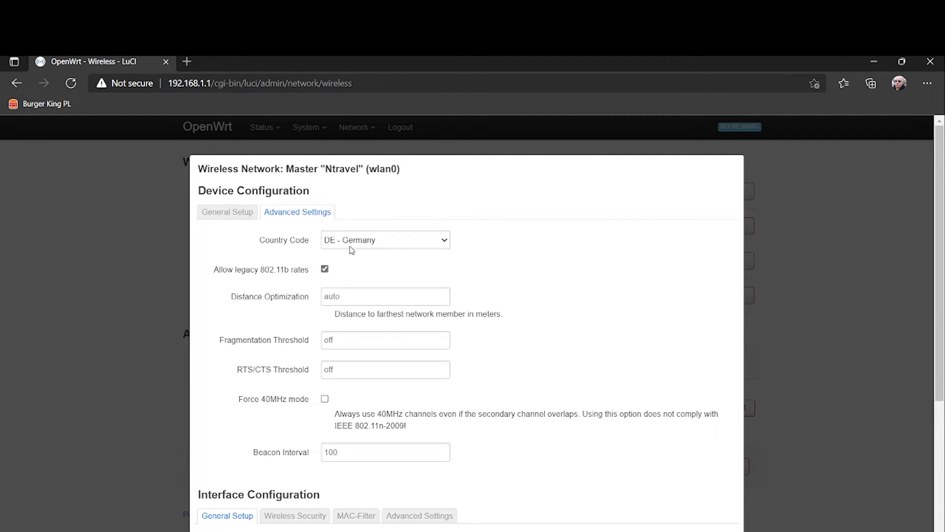
{"action": "left_click", "coordinate": [235, 216]}
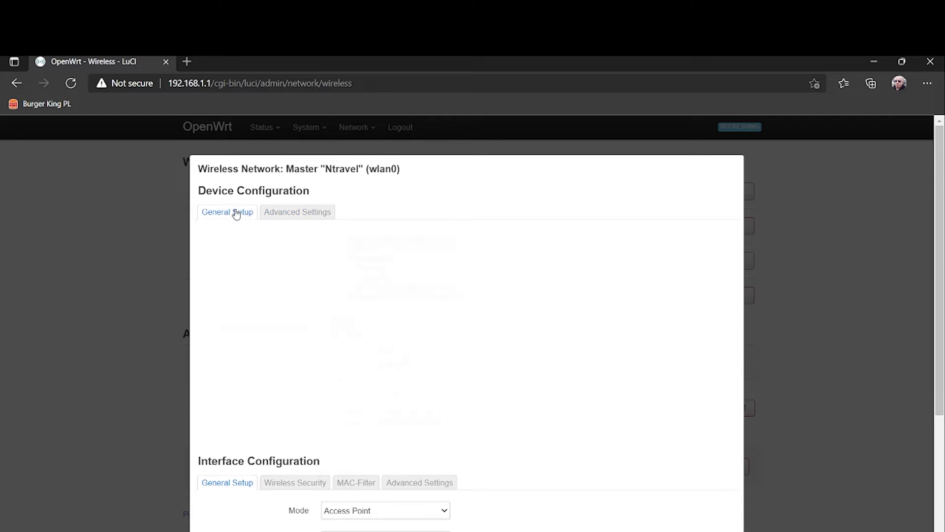
Step: Review Ntravel's interface general setup and look through its mode choices, keeping Access Point selected
{"action": "scroll", "coordinate": [236, 213], "scroll_direction": "down", "scroll_amount": 3}
{"action": "scroll", "coordinate": [237, 213], "scroll_direction": "down", "scroll_amount": 2}
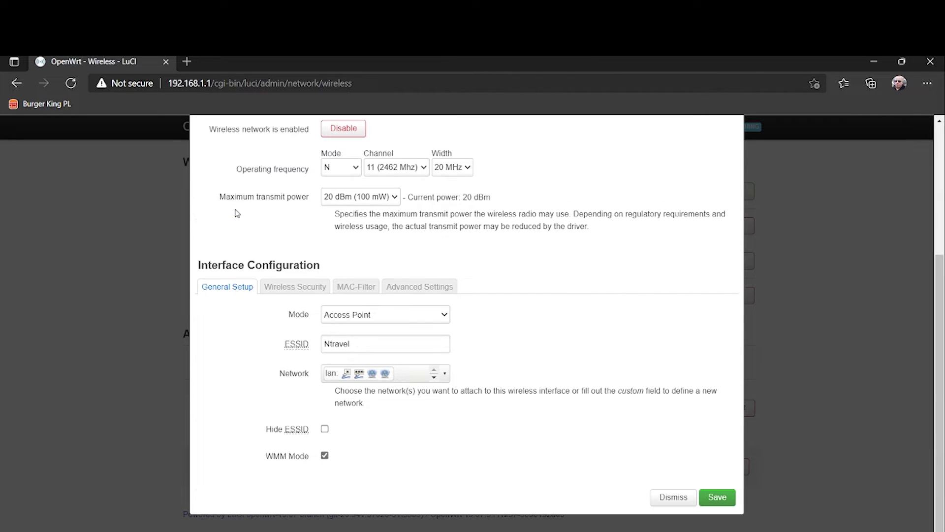
{"action": "scroll", "coordinate": [237, 213], "scroll_direction": "up", "scroll_amount": 3}
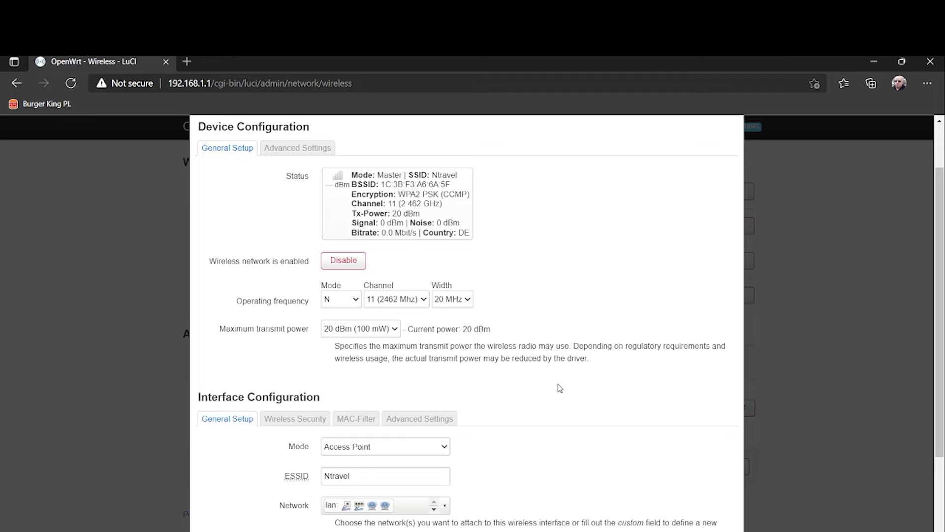
{"action": "scroll", "coordinate": [541, 388], "scroll_direction": "down", "scroll_amount": 3}
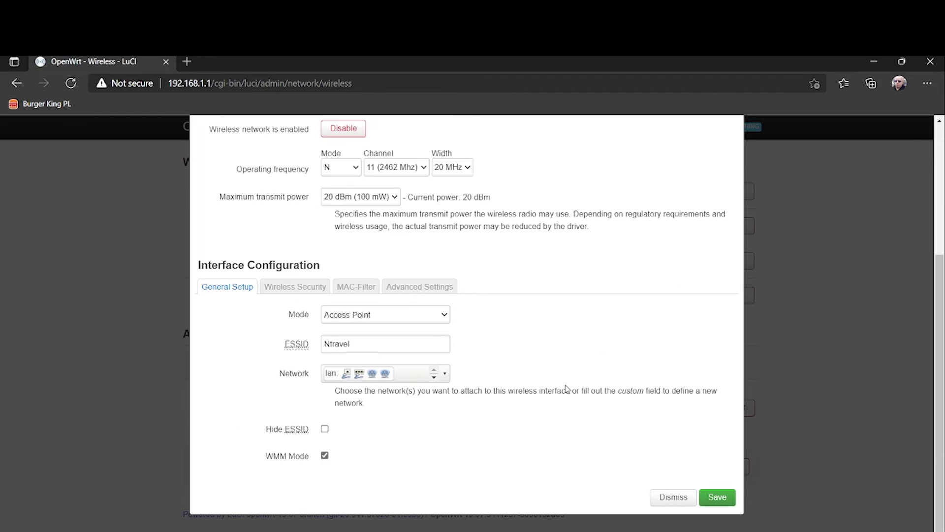
{"action": "left_click", "coordinate": [444, 317]}
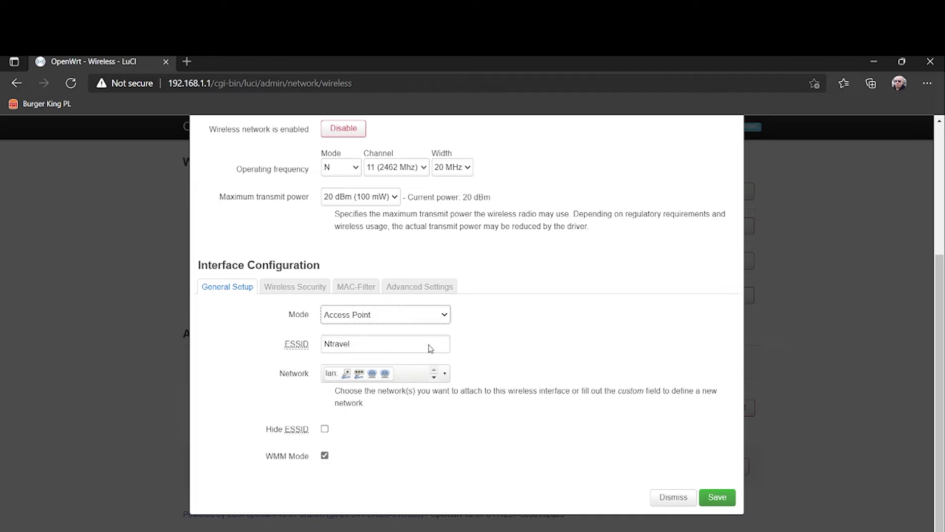
{"action": "left_click", "coordinate": [656, 311]}
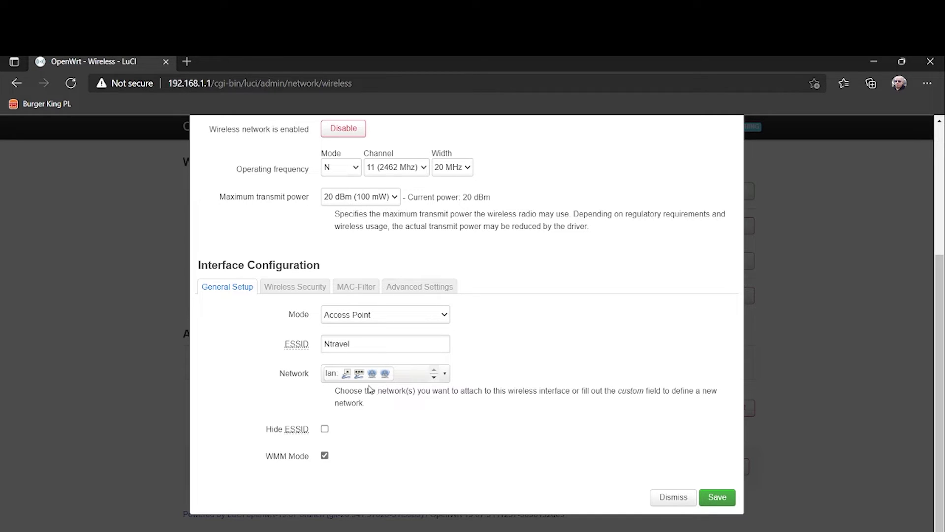
Step: Review Ntravel's wireless security, MAC filter and advanced interface settings, and dismiss the dialog without saving
{"action": "left_click", "coordinate": [307, 292]}
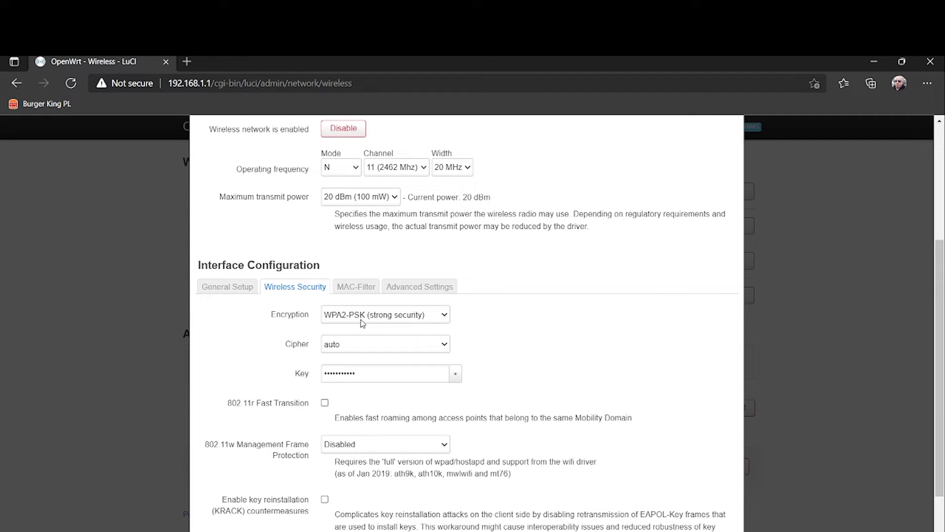
{"action": "left_click", "coordinate": [365, 283]}
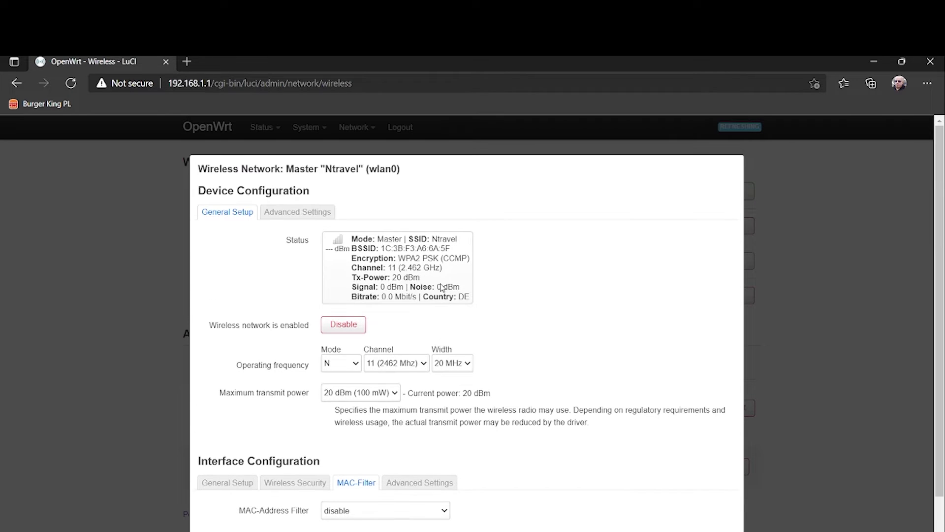
{"action": "left_click", "coordinate": [421, 485]}
{"action": "scroll", "coordinate": [496, 522], "scroll_direction": "down", "scroll_amount": 6}
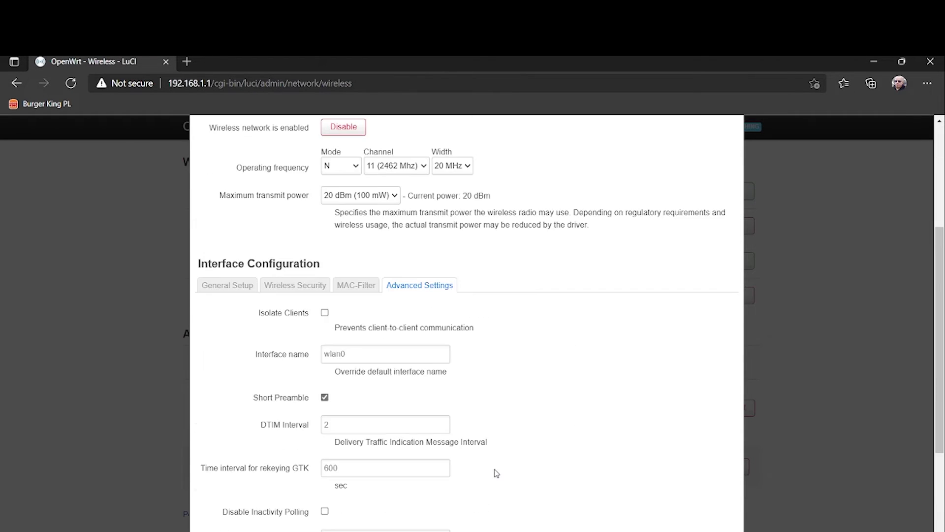
{"action": "scroll", "coordinate": [500, 465], "scroll_direction": "down", "scroll_amount": 2}
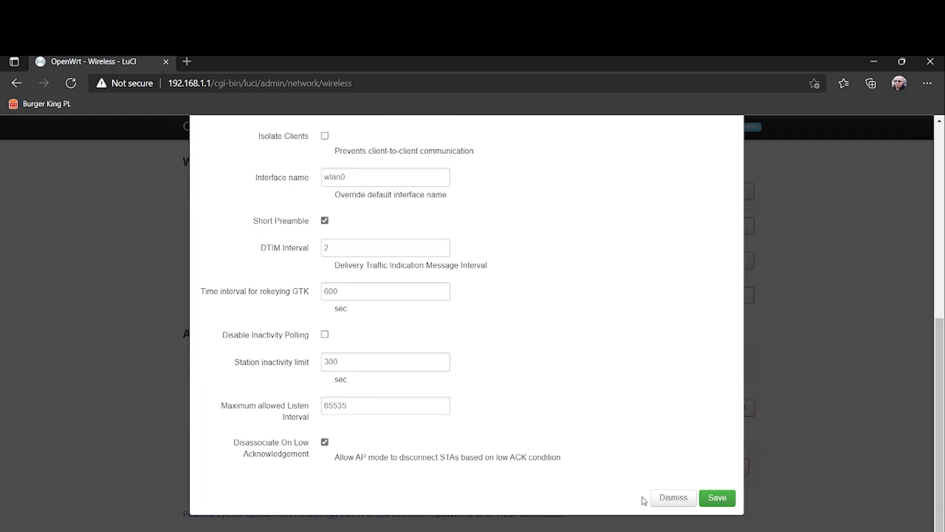
{"action": "left_click", "coordinate": [657, 502]}
Step: Review the ACtravel wireless network's device and interface general setup, and dismiss the dialog without saving
{"action": "left_click", "coordinate": [668, 295]}
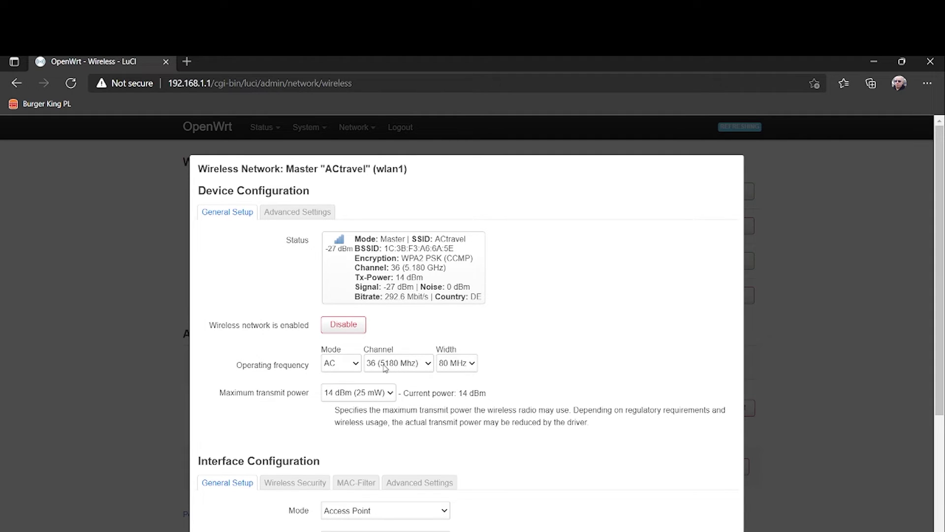
{"action": "scroll", "coordinate": [569, 374], "scroll_direction": "down", "scroll_amount": 2}
{"action": "scroll", "coordinate": [569, 374], "scroll_direction": "down", "scroll_amount": 4}
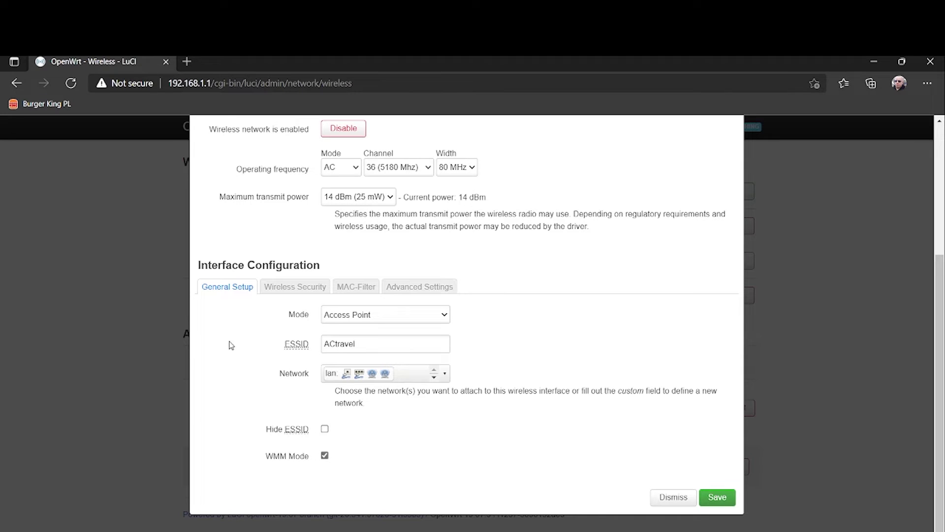
{"action": "scroll", "coordinate": [524, 324], "scroll_direction": "up", "scroll_amount": 6}
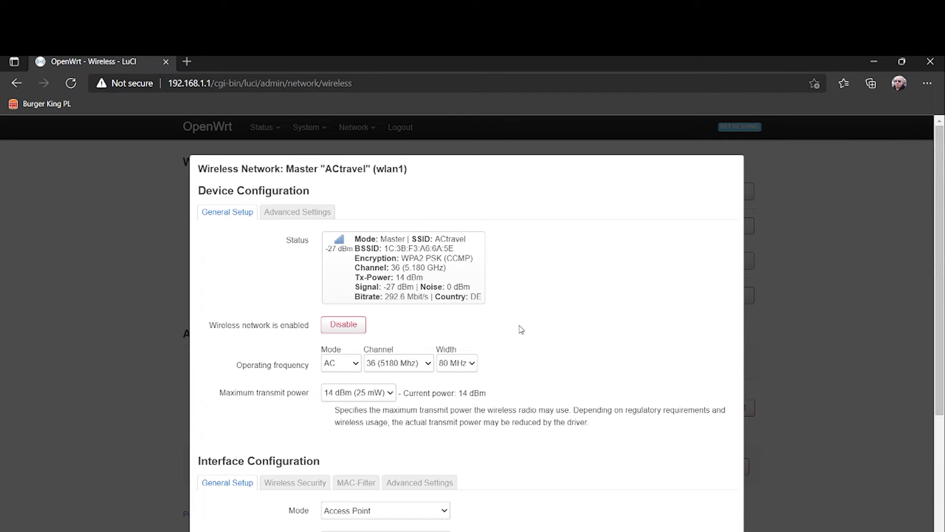
{"action": "scroll", "coordinate": [521, 329], "scroll_direction": "down", "scroll_amount": 6}
{"action": "left_click", "coordinate": [674, 498]}
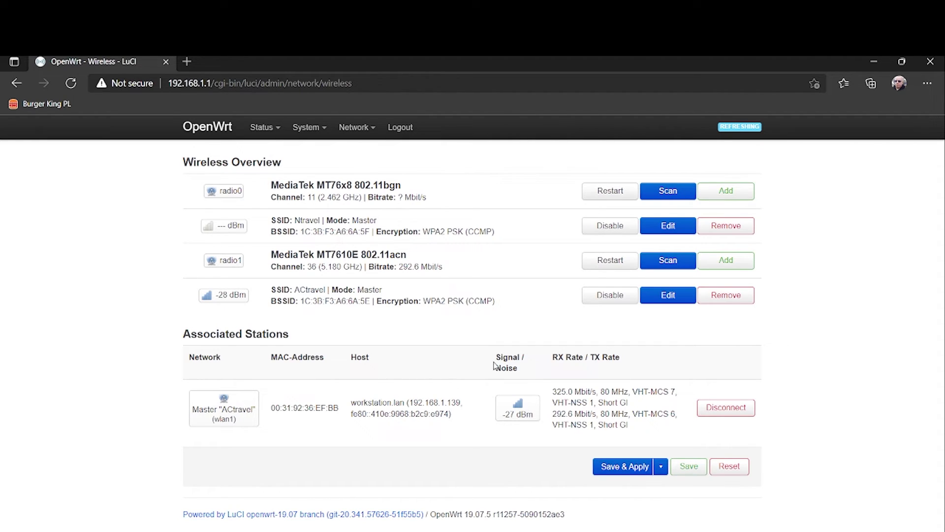
Step: Look over the Switch page's VLAN settings and the general server settings for DHCP and DNS
{"action": "mouse_move", "coordinate": [355, 121]}
{"action": "left_click", "coordinate": [353, 183]}
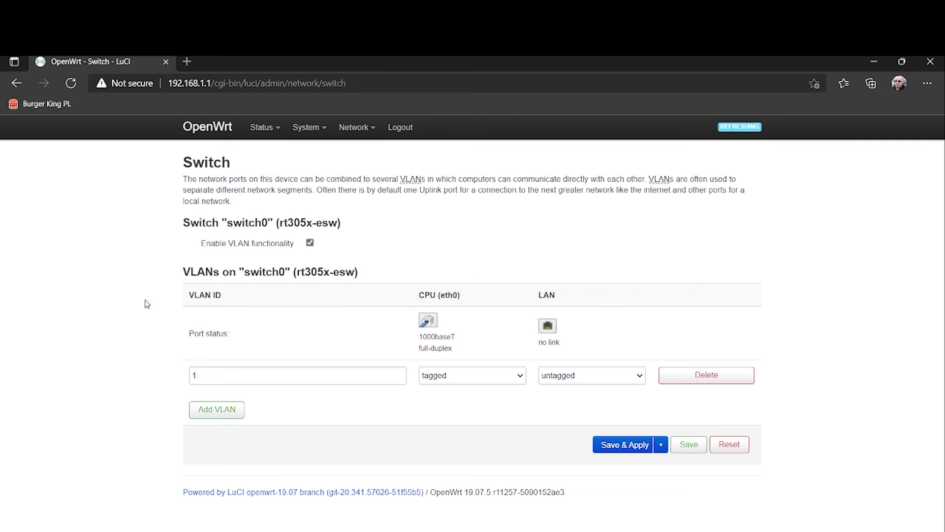
{"action": "mouse_move", "coordinate": [356, 127]}
{"action": "left_click", "coordinate": [377, 201]}
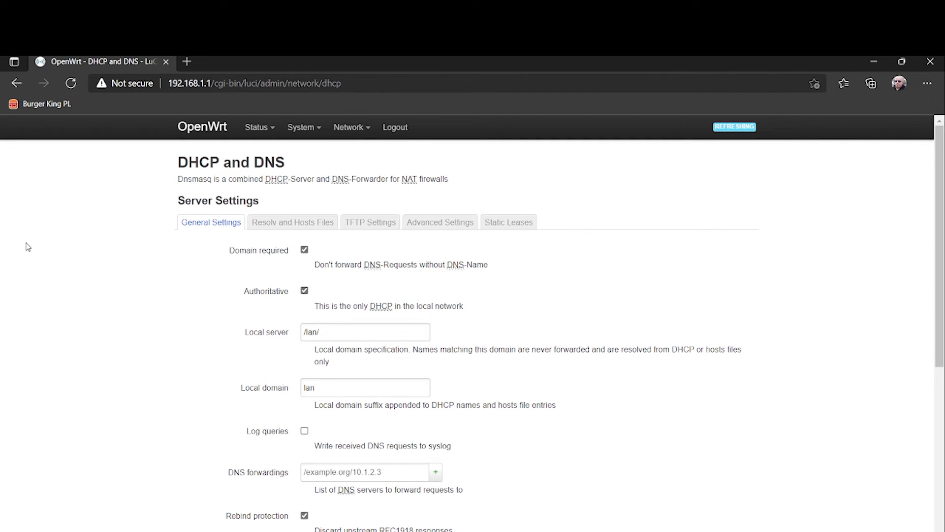
{"action": "scroll", "coordinate": [27, 245], "scroll_direction": "down", "scroll_amount": 6}
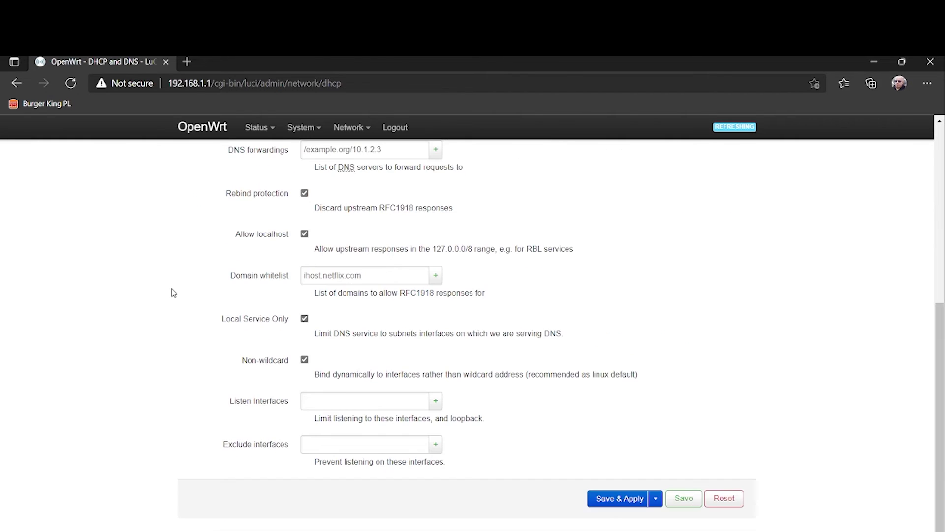
{"action": "scroll", "coordinate": [173, 292], "scroll_direction": "up", "scroll_amount": 6}
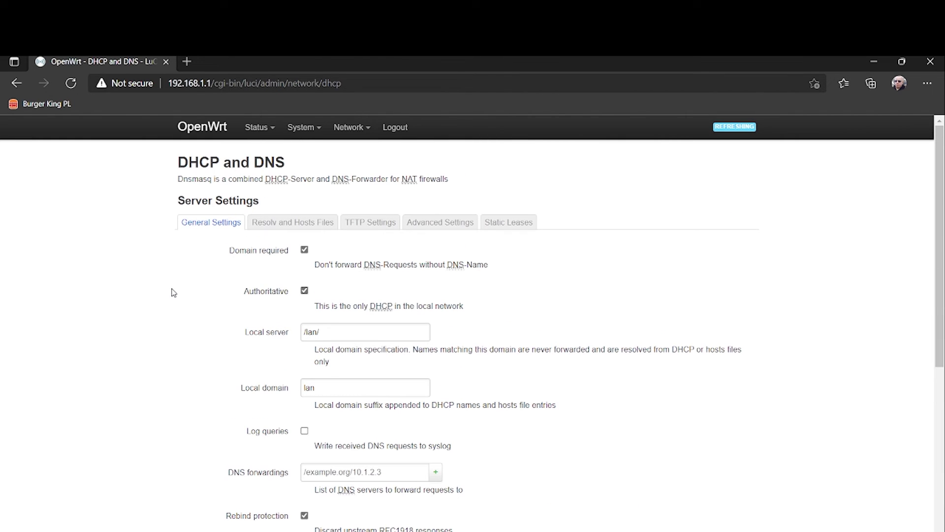
Step: Browse the DHCP and DNS server's resolv and hosts files, TFTP, advanced and static lease settings
{"action": "left_click", "coordinate": [271, 226]}
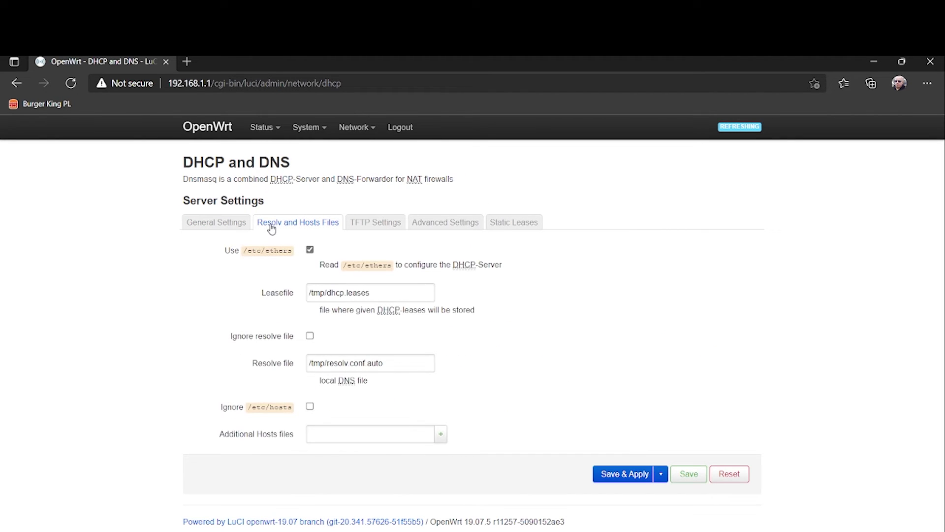
{"action": "left_click", "coordinate": [372, 228]}
{"action": "left_click", "coordinate": [434, 230]}
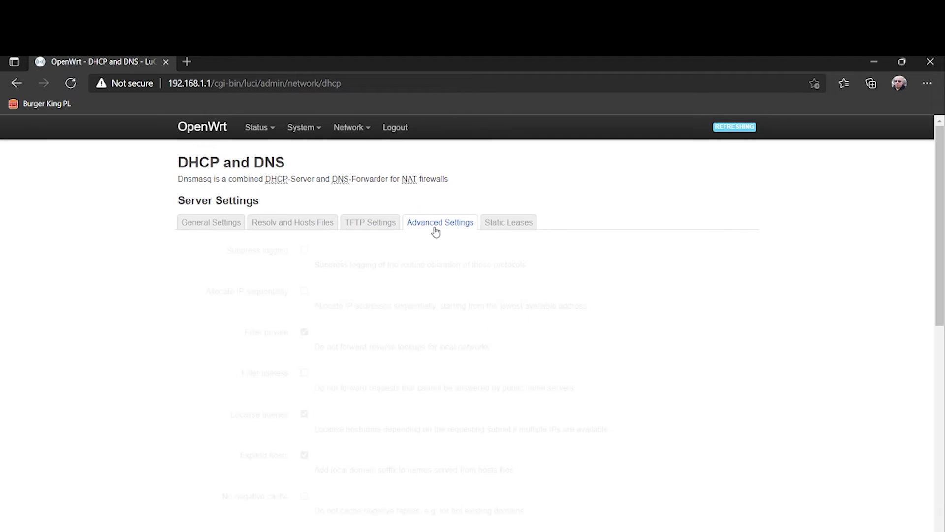
{"action": "left_click", "coordinate": [502, 230]}
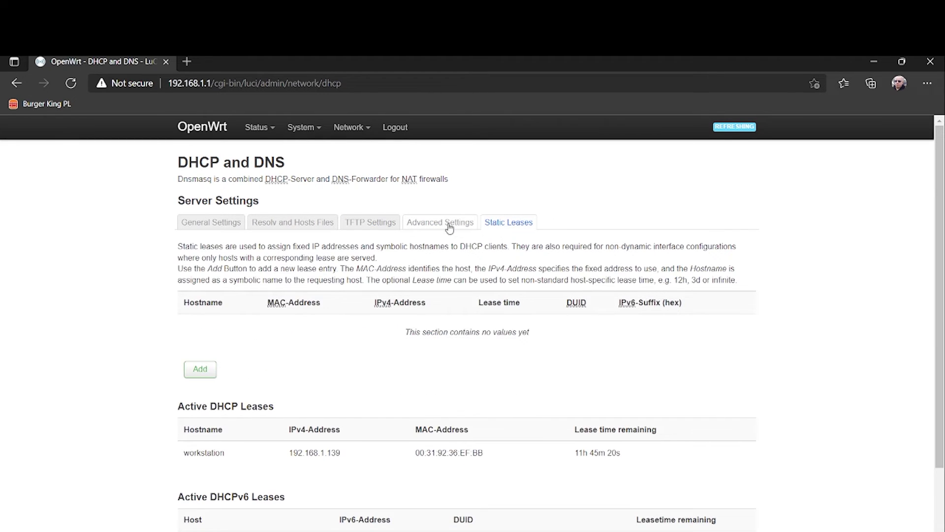
Step: View the network's host entries on the Hostnames page and the static IPv4 routes
{"action": "mouse_move", "coordinate": [349, 127]}
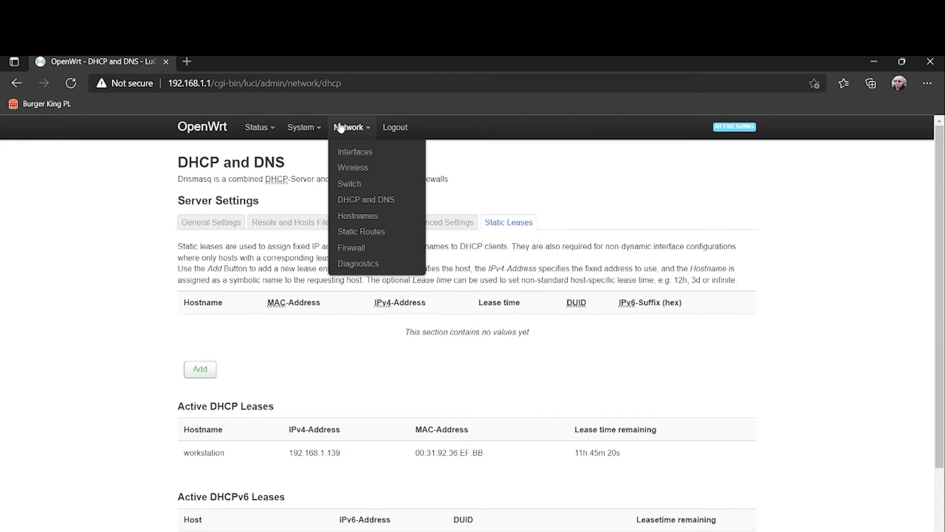
{"action": "left_click", "coordinate": [358, 216]}
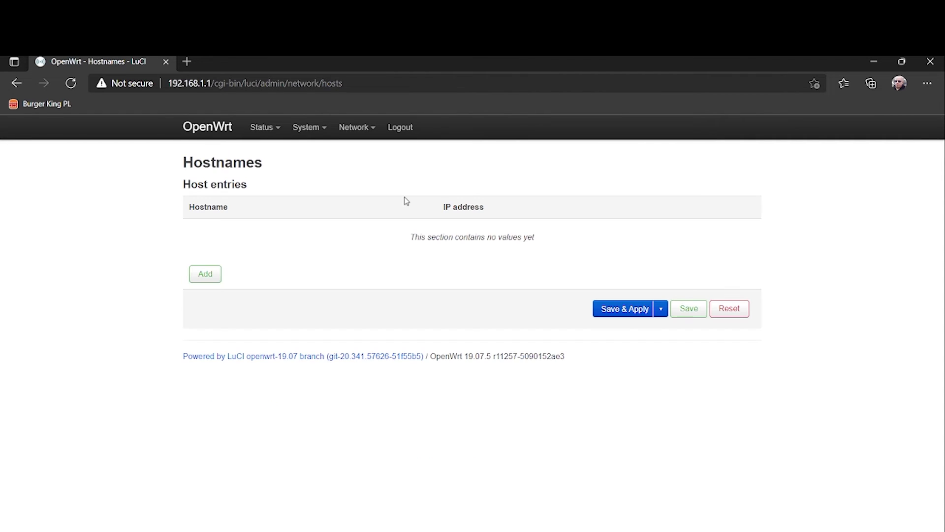
{"action": "mouse_move", "coordinate": [355, 127]}
{"action": "left_click", "coordinate": [372, 234]}
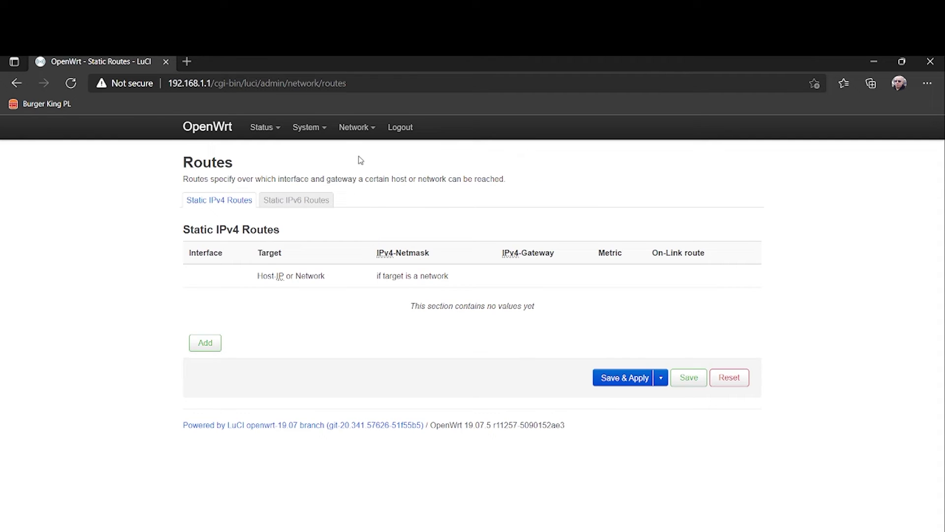
Step: Examine the firewall's general settings and its lan and wan zone forwarding rules
{"action": "left_click", "coordinate": [359, 129]}
{"action": "left_click", "coordinate": [379, 248]}
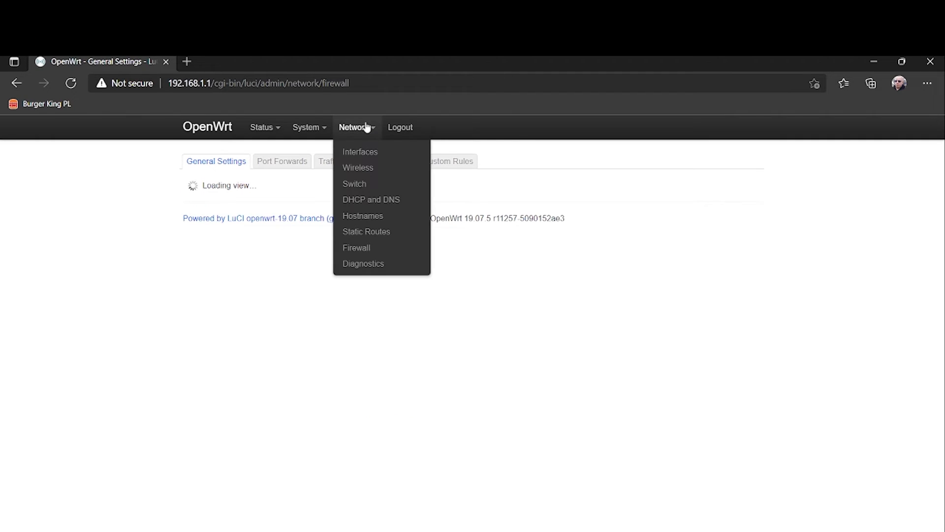
{"action": "mouse_move", "coordinate": [364, 127]}
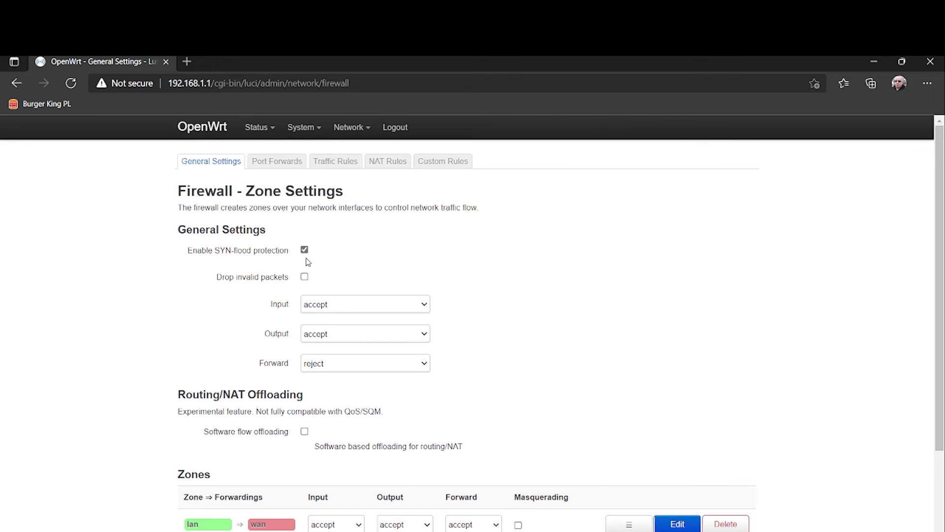
{"action": "scroll", "coordinate": [292, 255], "scroll_direction": "down", "scroll_amount": 3}
{"action": "scroll", "coordinate": [291, 256], "scroll_direction": "up", "scroll_amount": 3}
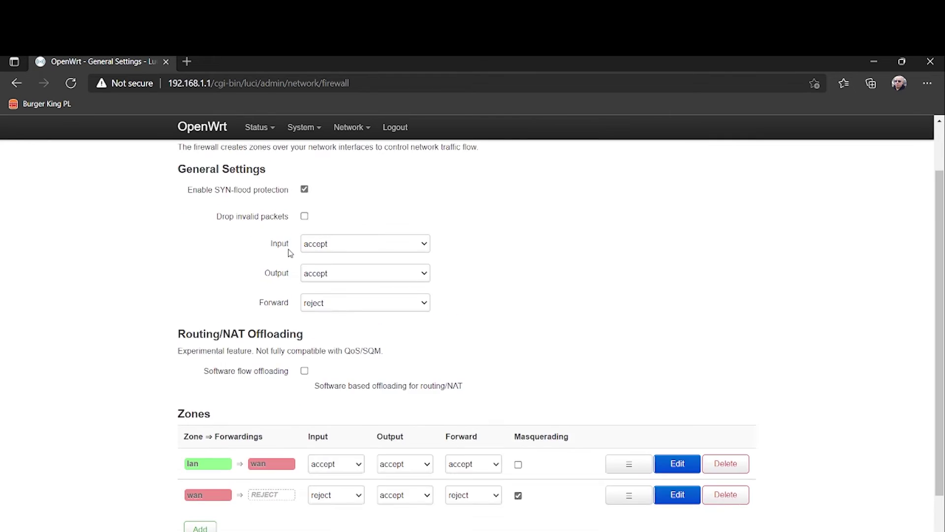
{"action": "mouse_move", "coordinate": [274, 121]}
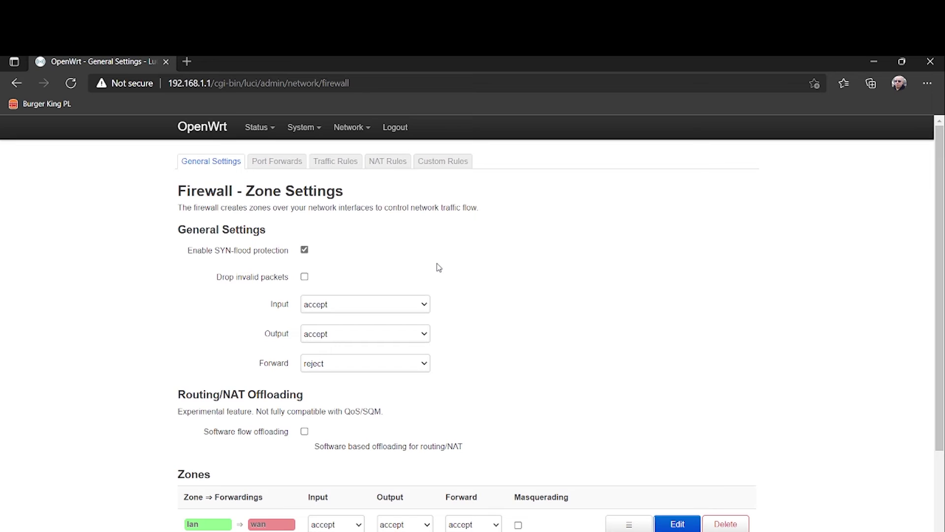
{"action": "scroll", "coordinate": [439, 268], "scroll_direction": "down", "scroll_amount": 3}
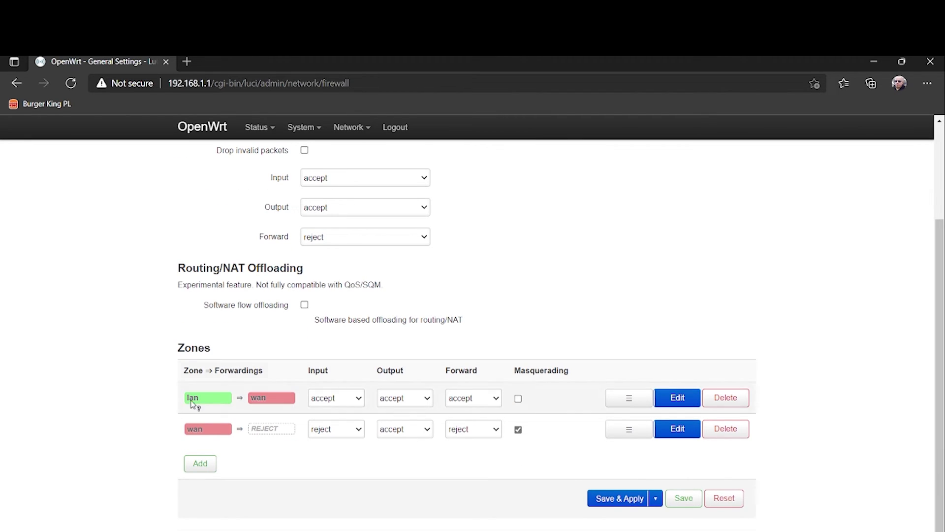
{"action": "left_click_drag", "start_coordinate": [212, 397], "coordinate": [155, 402]}
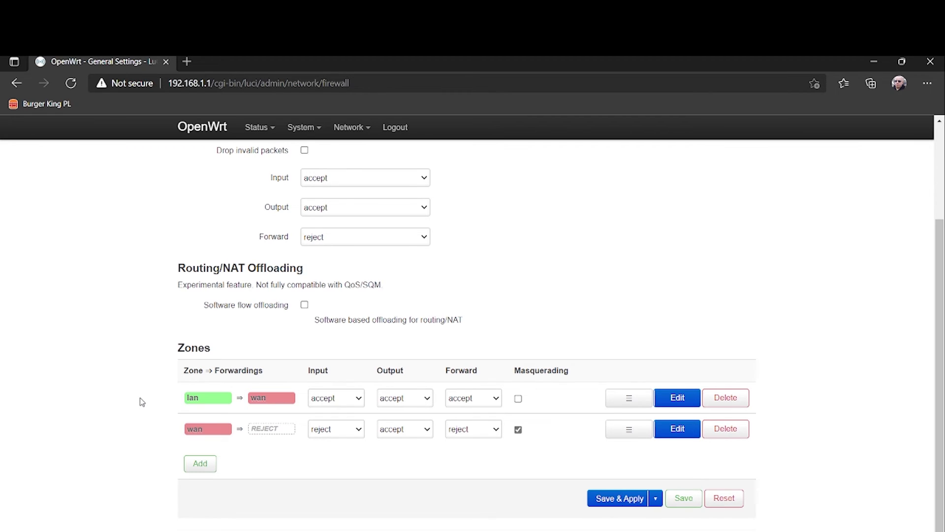
Step: Review the firewall's wan zone forwarding policies and its Routing/NAT Offloading section
{"action": "left_click_drag", "start_coordinate": [207, 430], "coordinate": [278, 439]}
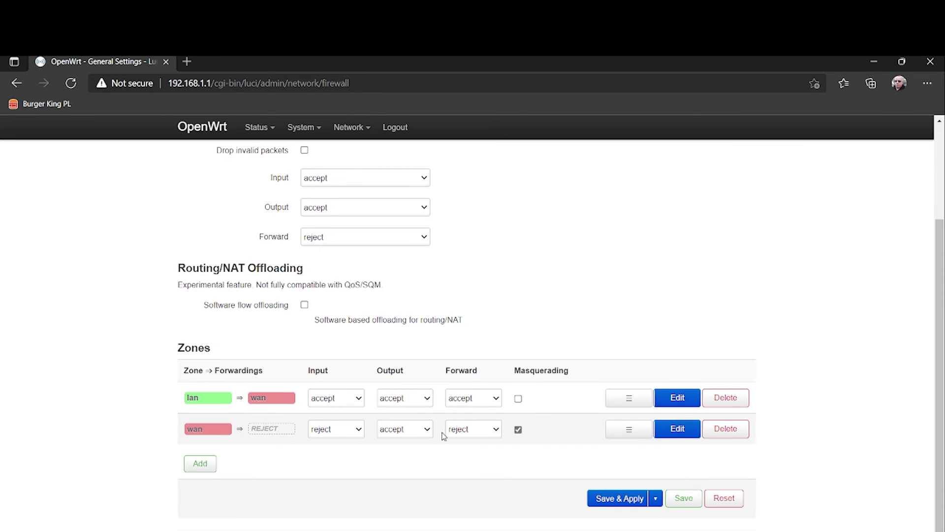
{"action": "scroll", "coordinate": [246, 390], "scroll_direction": "up", "scroll_amount": 3}
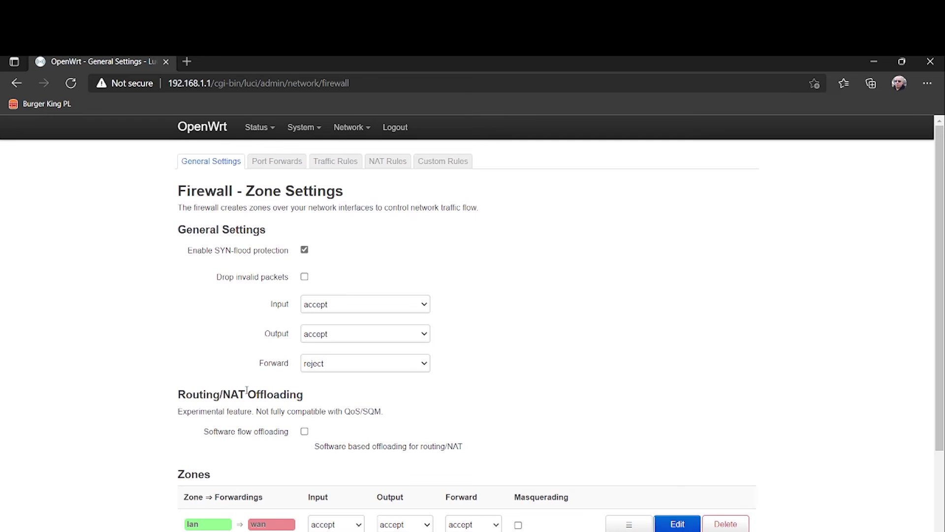
{"action": "scroll", "coordinate": [247, 390], "scroll_direction": "down", "scroll_amount": 3}
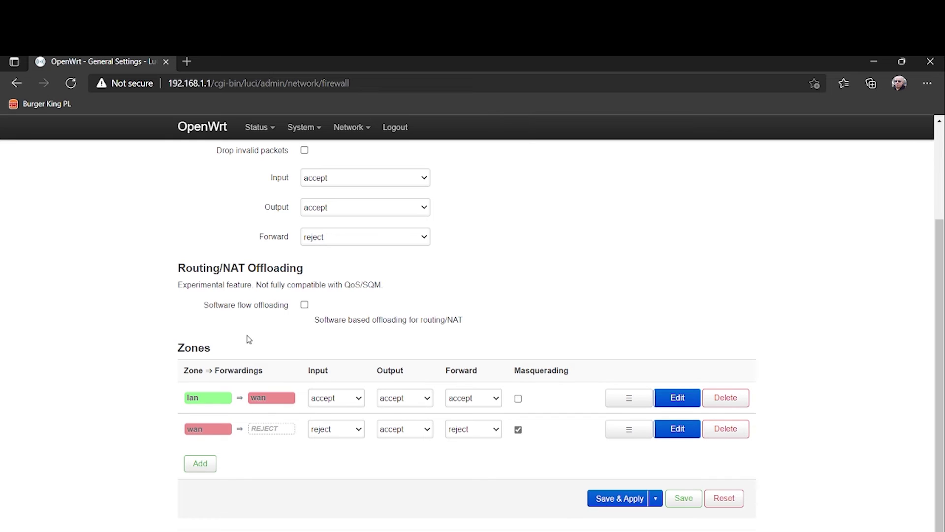
{"action": "scroll", "coordinate": [222, 347], "scroll_direction": "up", "scroll_amount": 3}
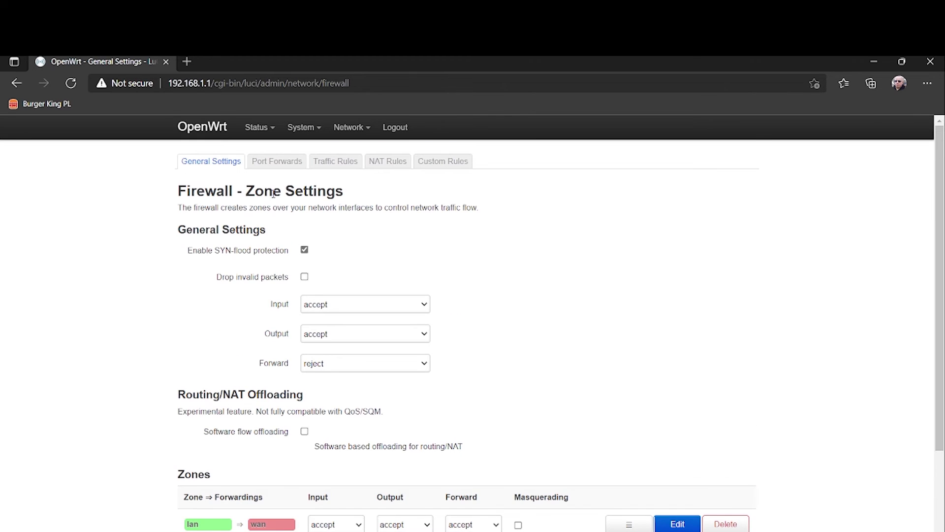
Step: Browse the firewall's port forwards, traffic rules, NAT rules and custom rules
{"action": "left_click", "coordinate": [280, 162]}
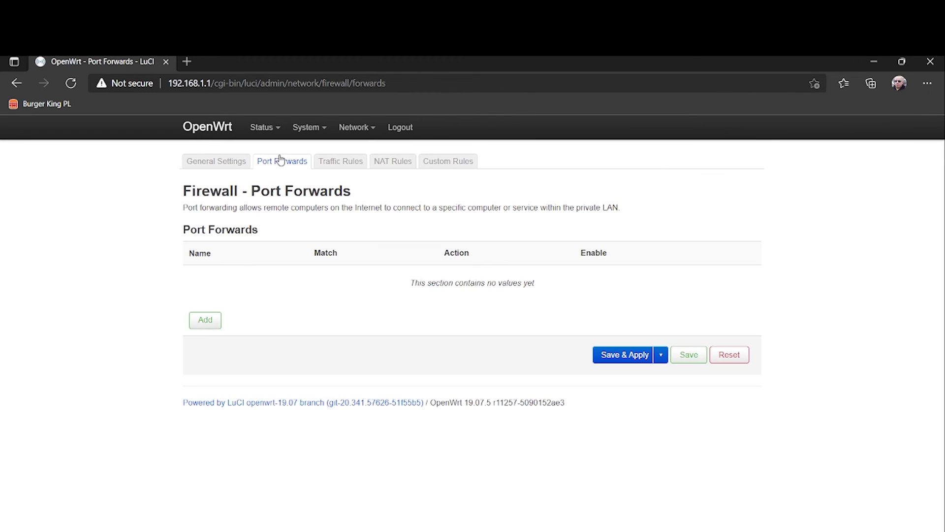
{"action": "left_click", "coordinate": [343, 166]}
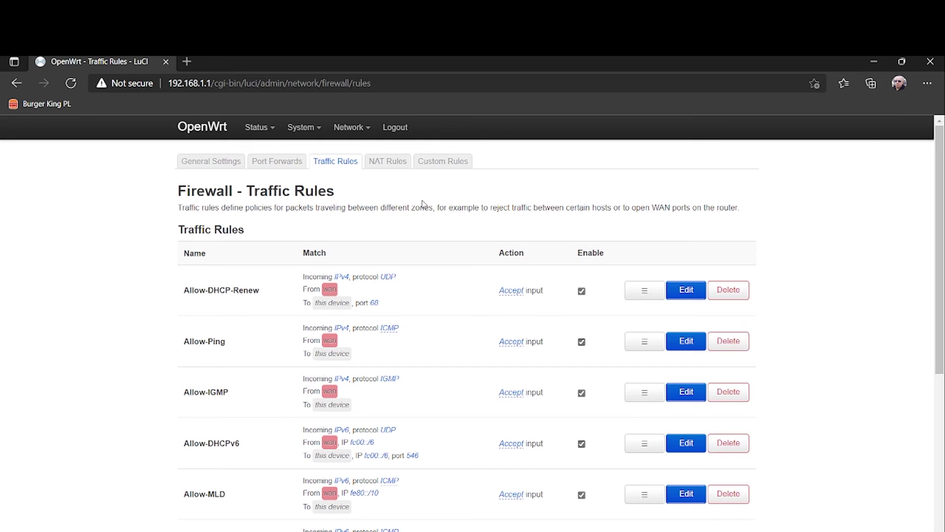
{"action": "scroll", "coordinate": [384, 246], "scroll_direction": "down", "scroll_amount": 3}
{"action": "scroll", "coordinate": [385, 246], "scroll_direction": "up", "scroll_amount": 3}
{"action": "left_click", "coordinate": [403, 165]}
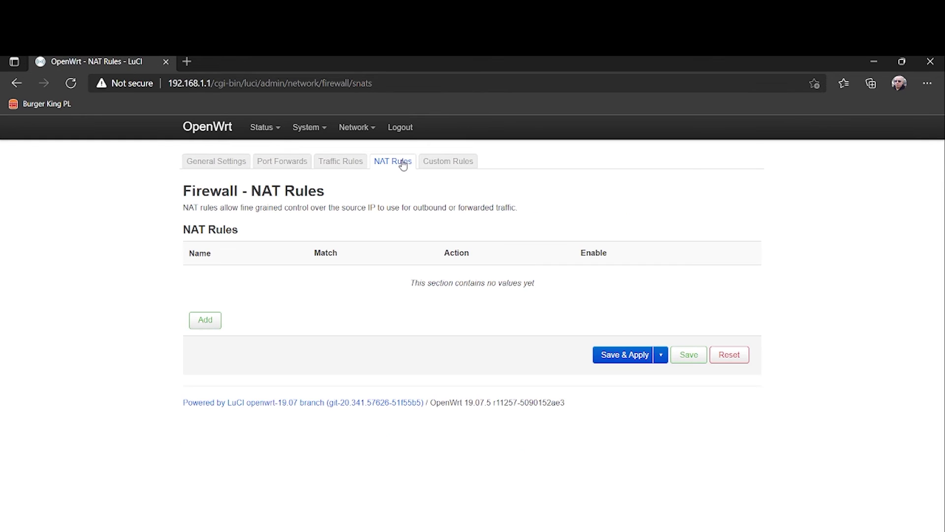
{"action": "left_click", "coordinate": [446, 161]}
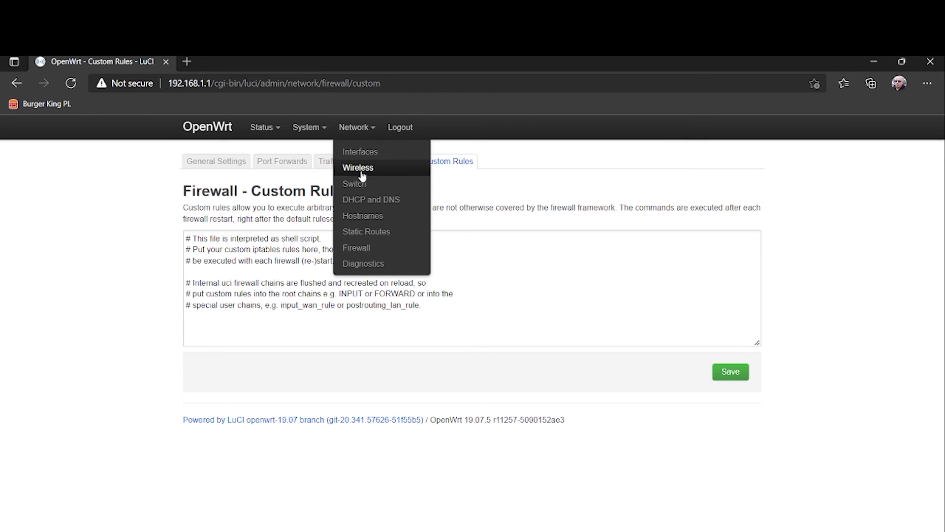
Step: Look at the Diagnostics page's network utilities and the IPv4 and IPv6 choices for ping and traceroute
{"action": "left_click", "coordinate": [367, 265]}
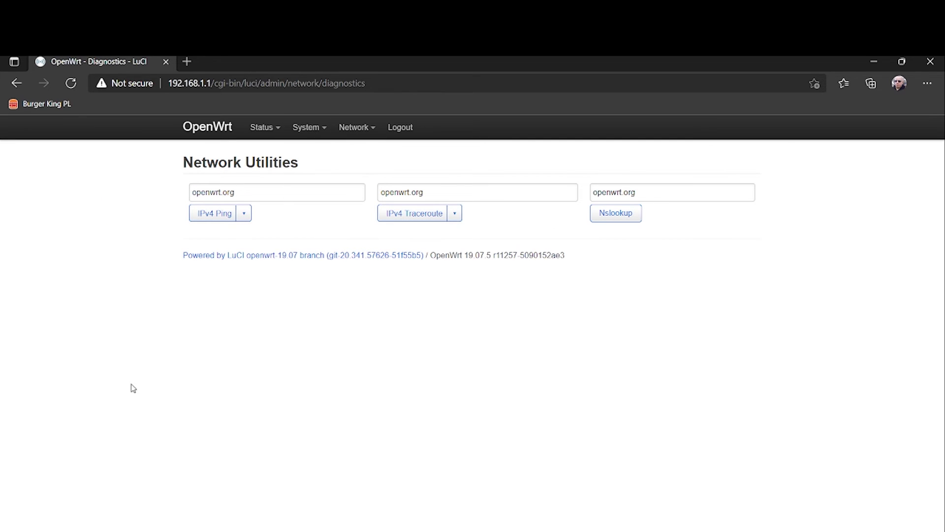
{"action": "left_click", "coordinate": [243, 213]}
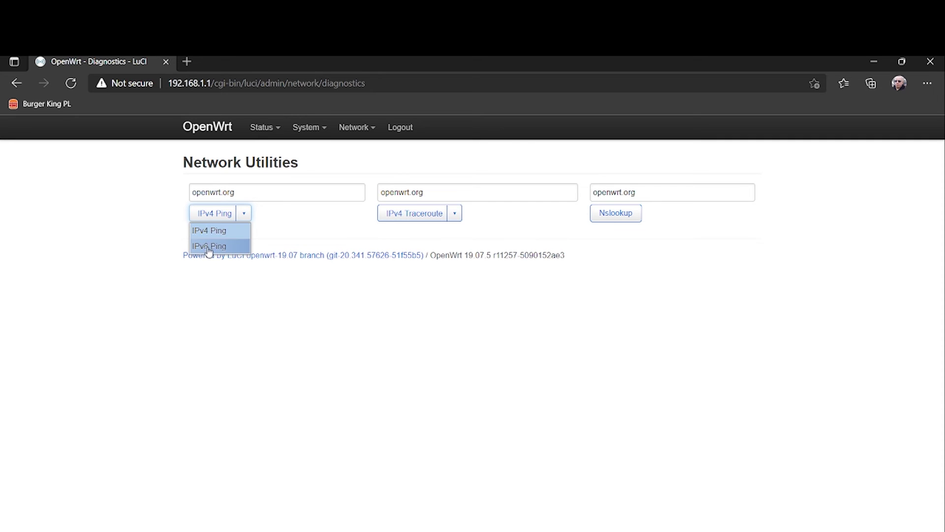
{"action": "left_click", "coordinate": [454, 214]}
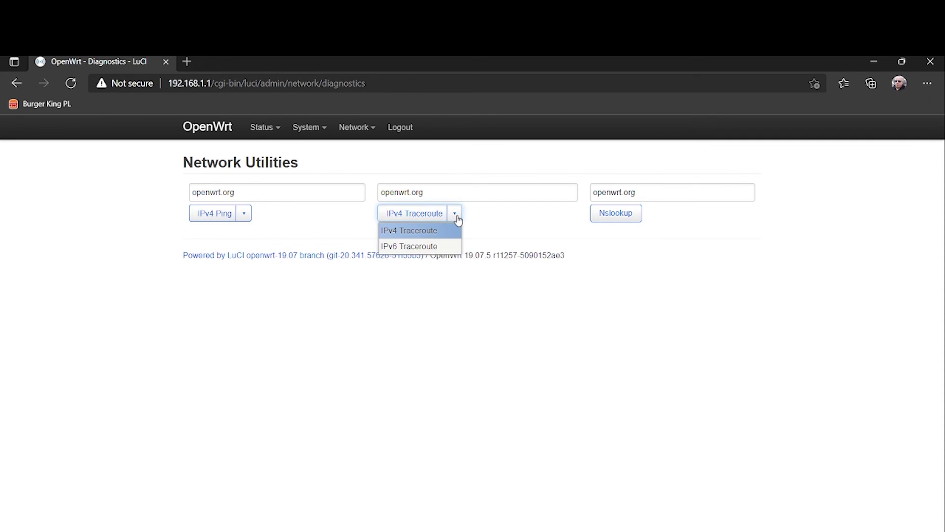
{"action": "left_click", "coordinate": [456, 216]}
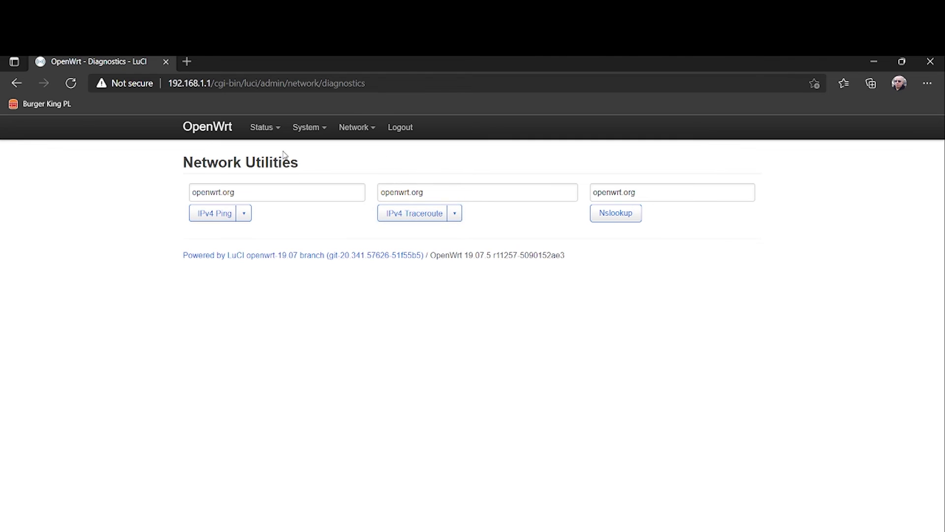
Step: Review the router's system, memory and network information on the Status Overview page
{"action": "mouse_move", "coordinate": [261, 129]}
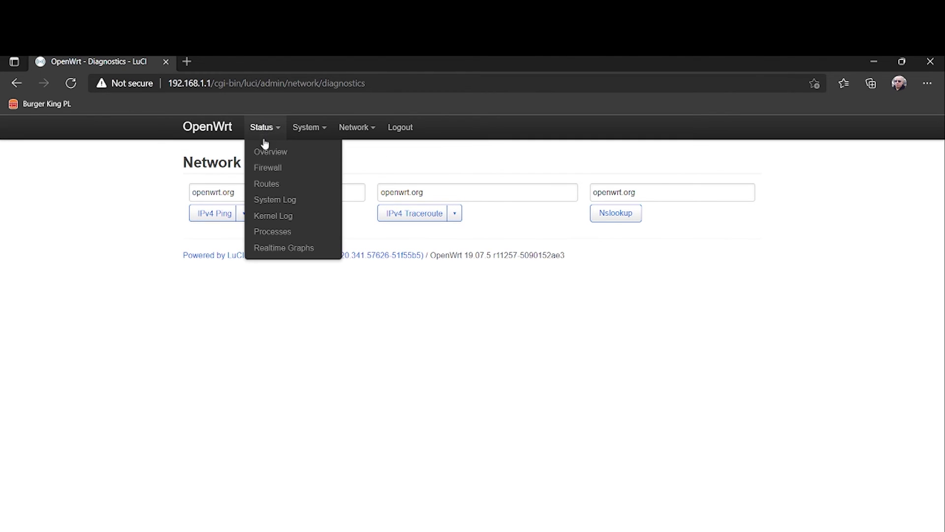
{"action": "left_click", "coordinate": [265, 153]}
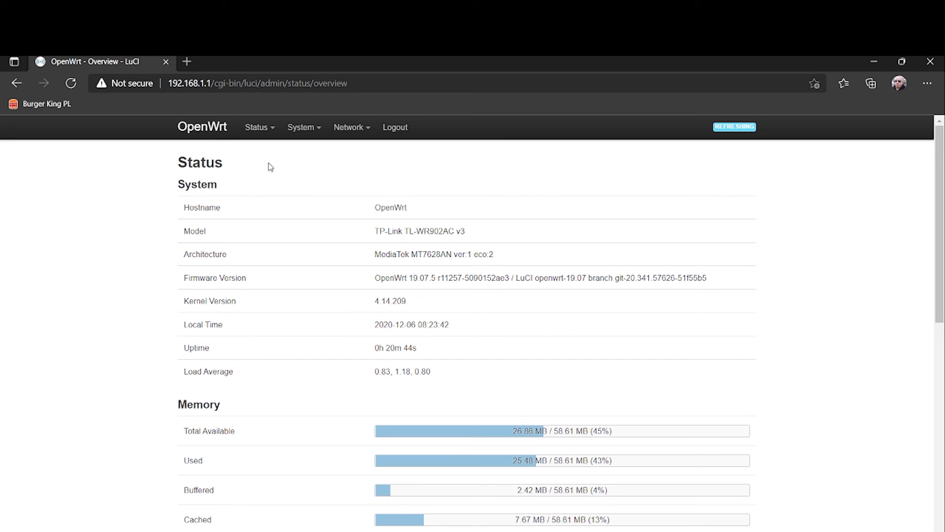
{"action": "scroll", "coordinate": [160, 233], "scroll_direction": "down", "scroll_amount": 6}
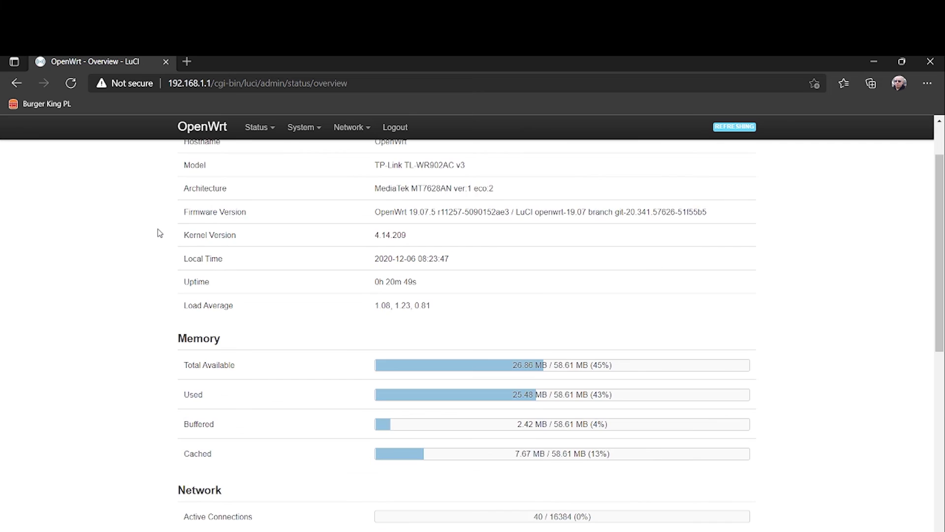
{"action": "scroll", "coordinate": [160, 233], "scroll_direction": "up", "scroll_amount": 3}
{"action": "scroll", "coordinate": [160, 233], "scroll_direction": "up", "scroll_amount": 4}
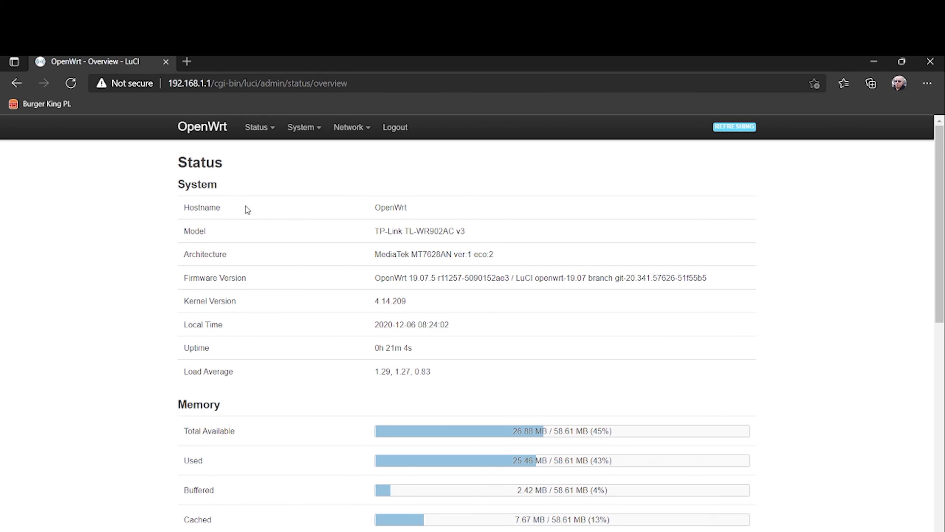
Step: Open the network Interfaces page and view the LAN interface's details
{"action": "mouse_move", "coordinate": [359, 130]}
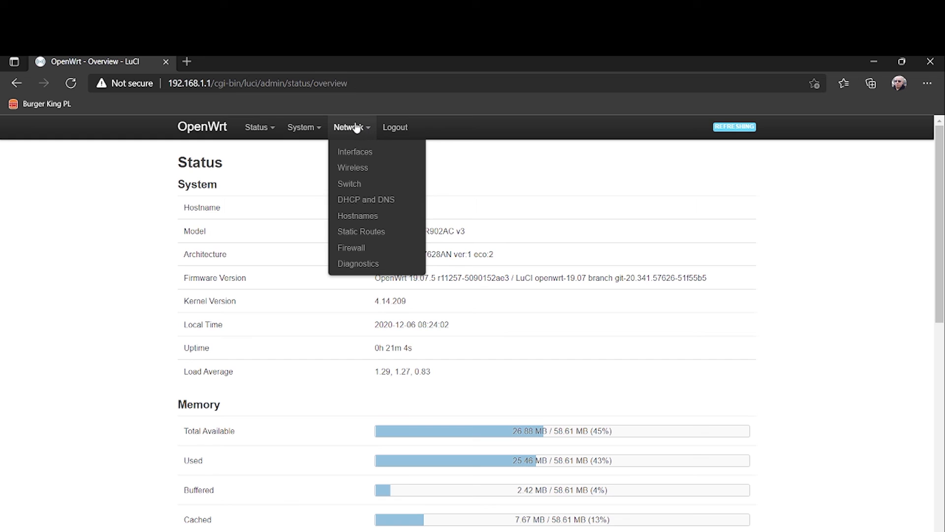
{"action": "left_click", "coordinate": [360, 157]}
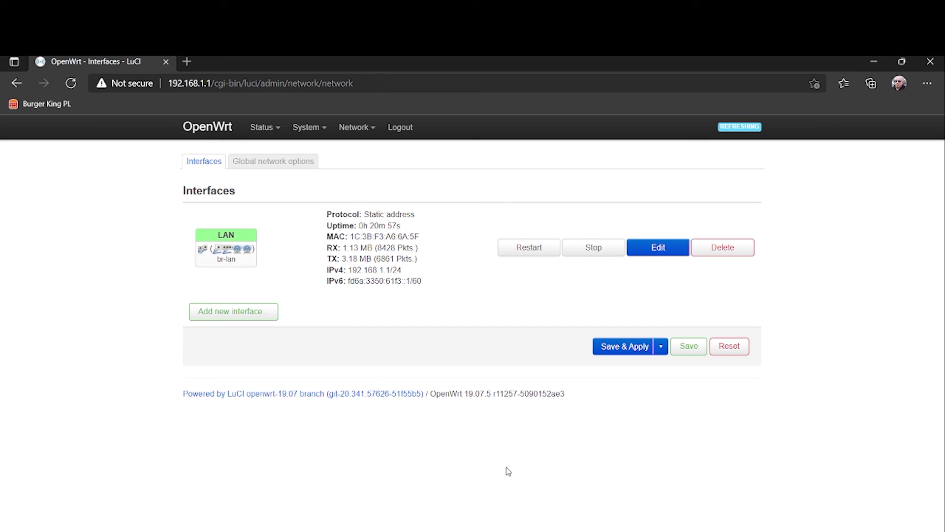
{"action": "mouse_move", "coordinate": [348, 122]}
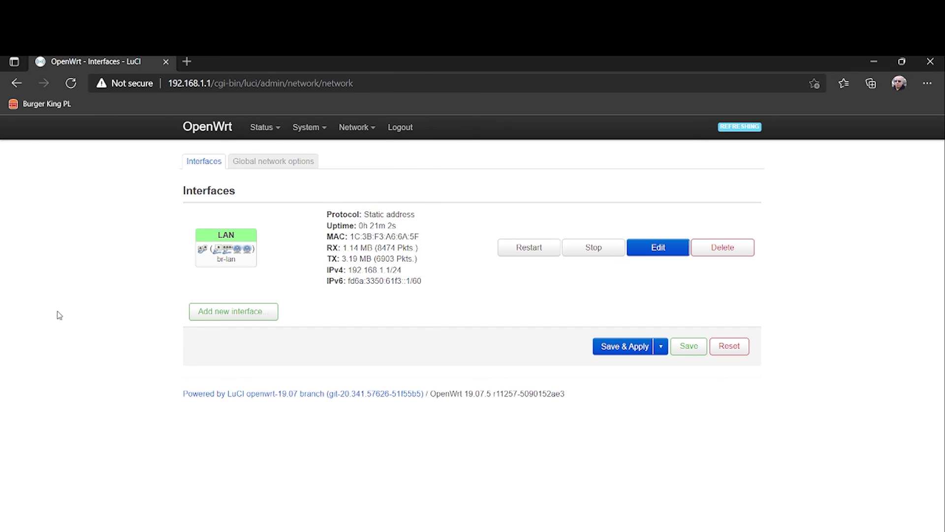